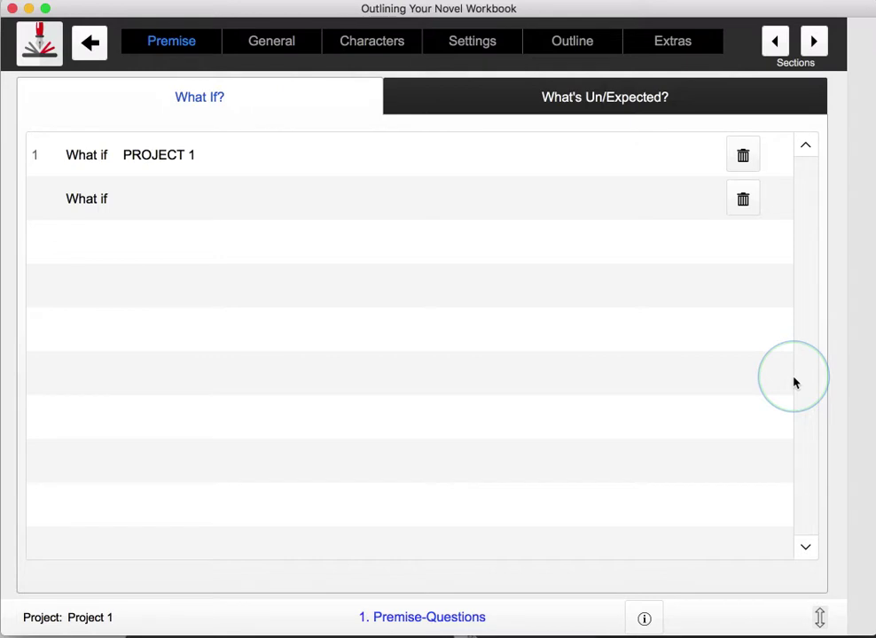
pyautogui.click(243, 187)
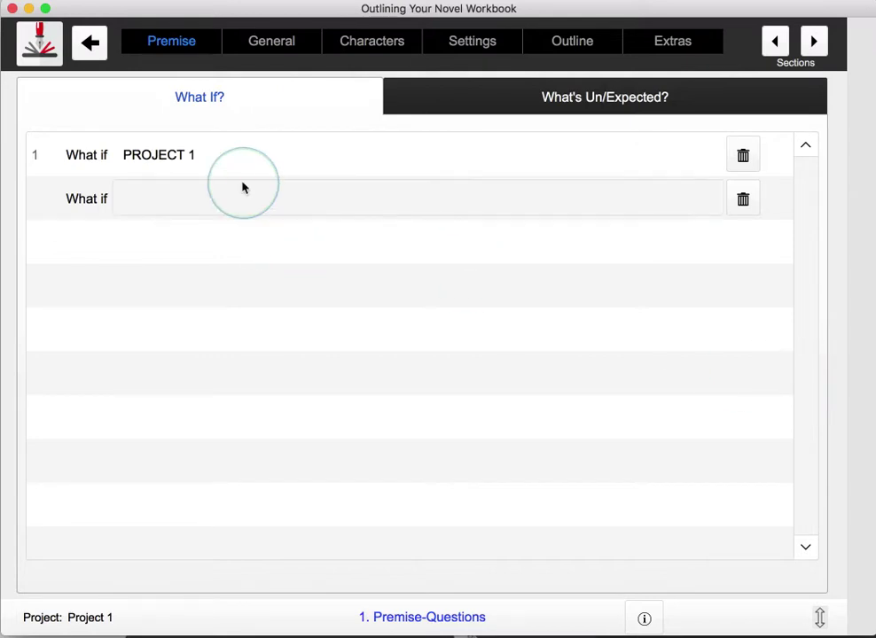
pyautogui.click(197, 167)
pyautogui.click(52, 52)
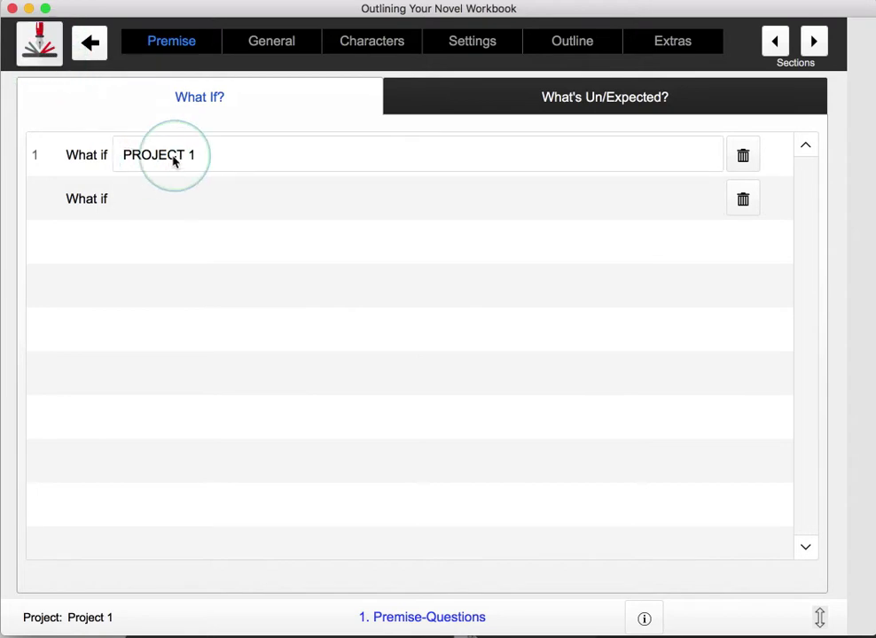
# - Export only Project 1, choosing the PROJECT 1 folder on the Desktop as the exports folder
pyautogui.click(44, 55)
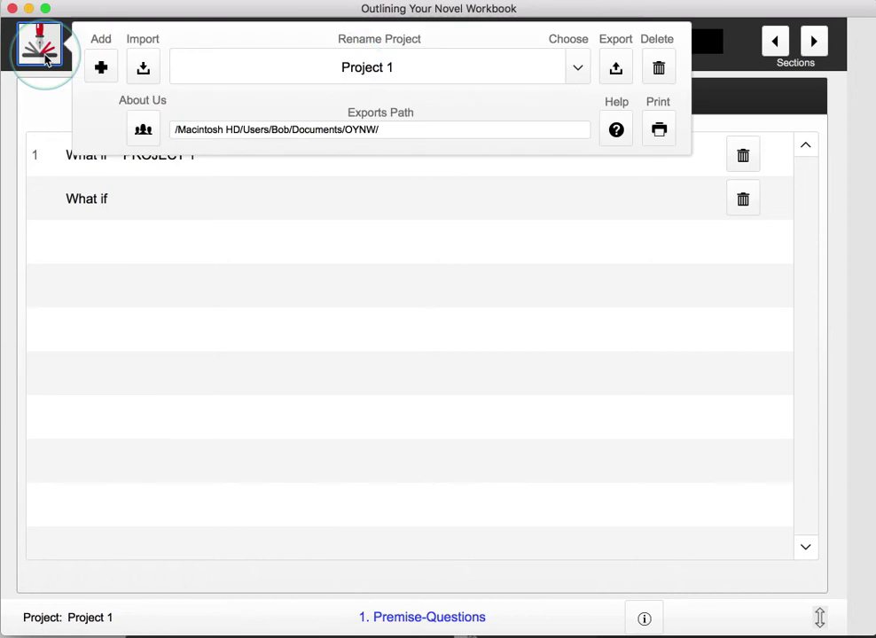
pyautogui.click(574, 68)
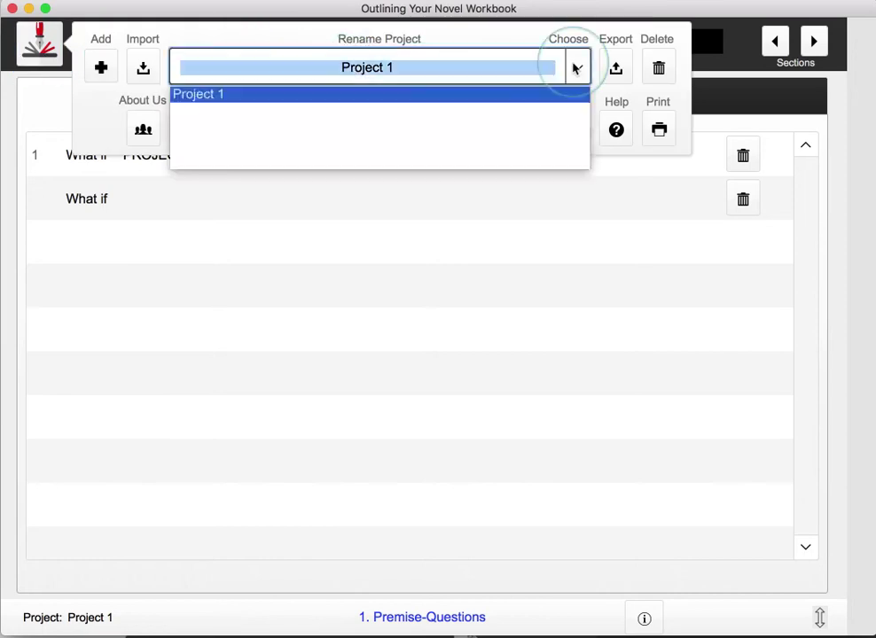
pyautogui.click(574, 68)
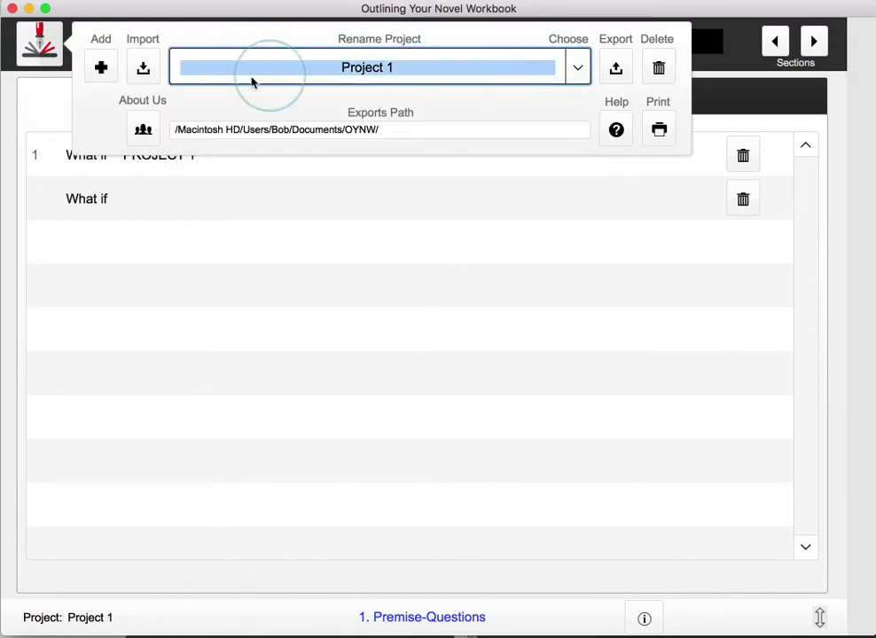
pyautogui.click(612, 76)
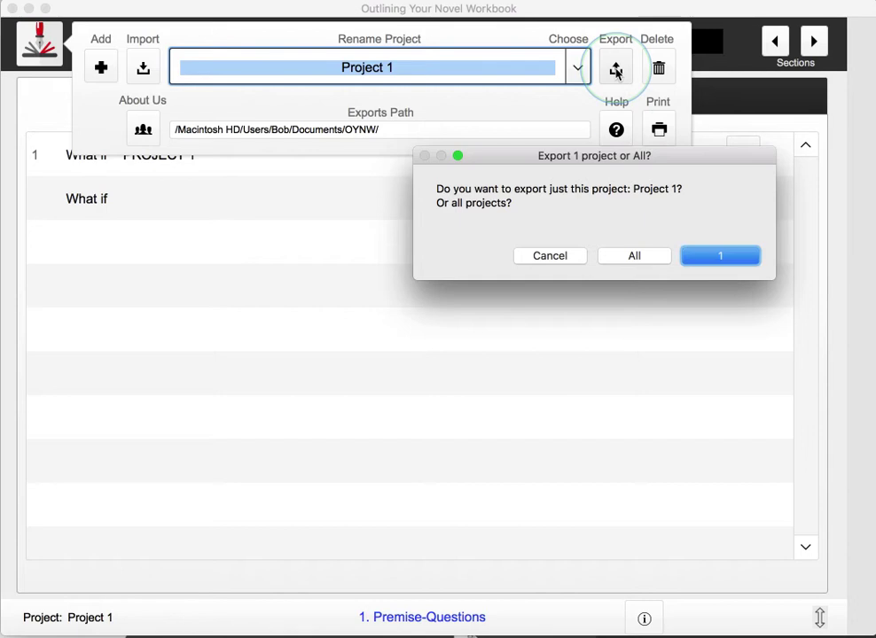
pyautogui.click(723, 257)
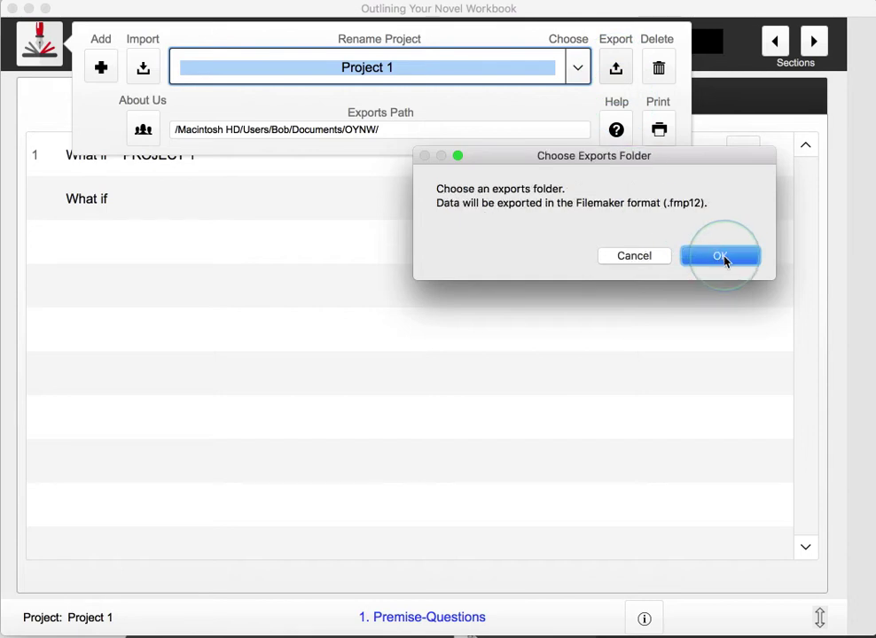
pyautogui.click(717, 258)
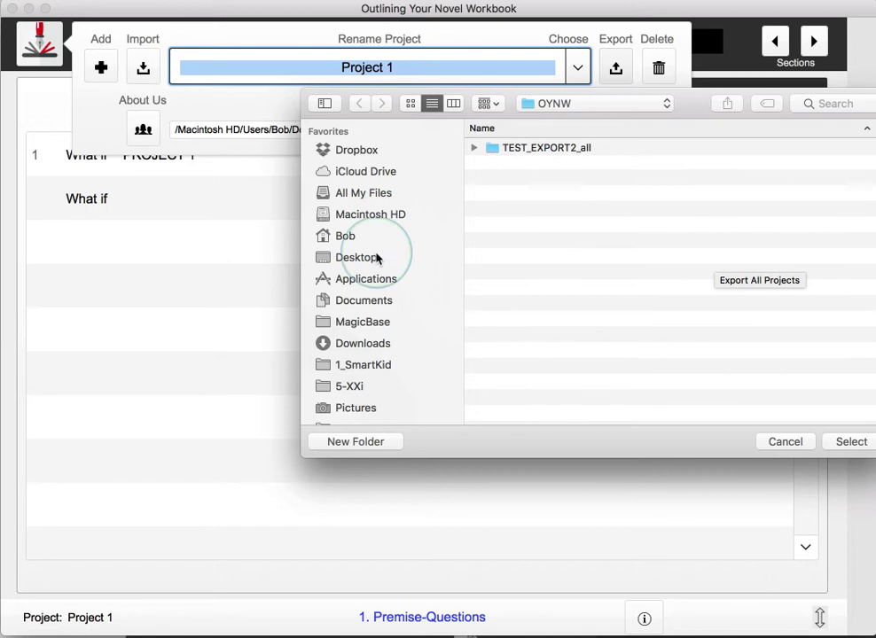
pyautogui.click(374, 258)
pyautogui.scroll(-5, 527, 271)
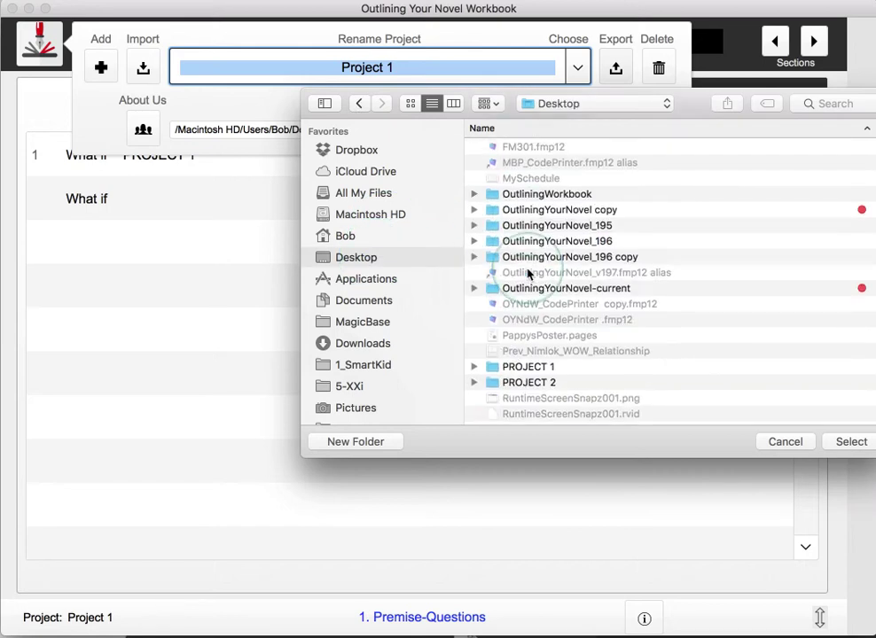
pyautogui.click(488, 370)
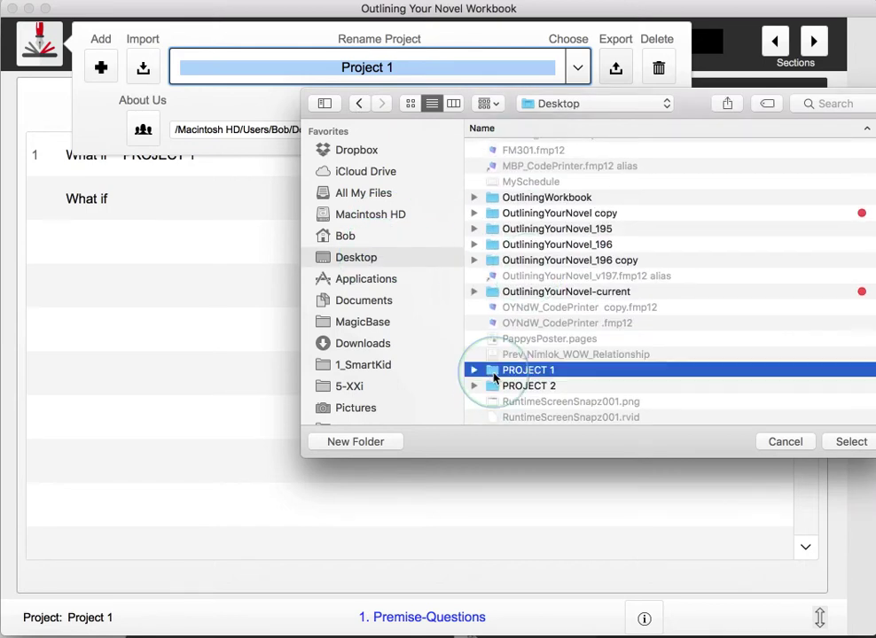
pyautogui.click(851, 441)
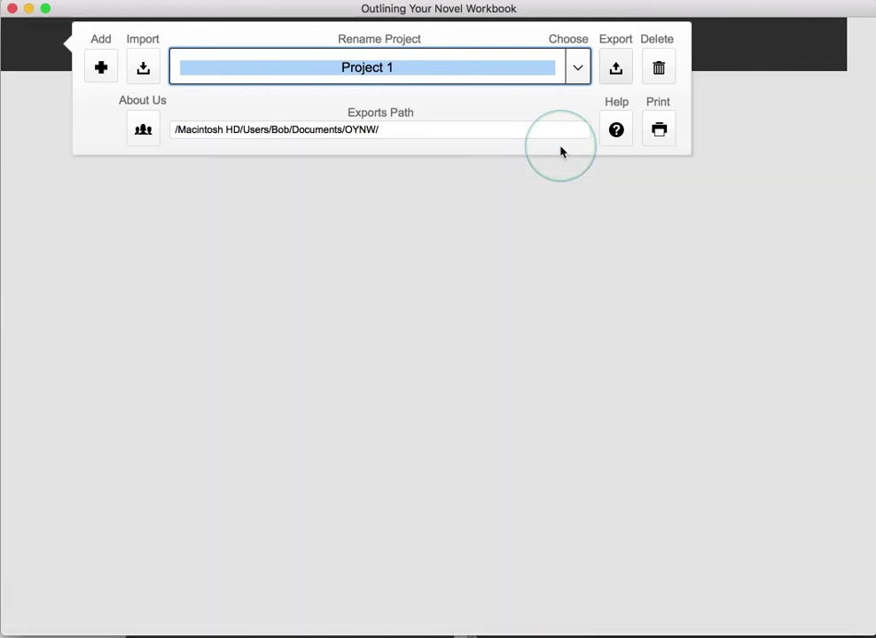
pyautogui.click(720, 256)
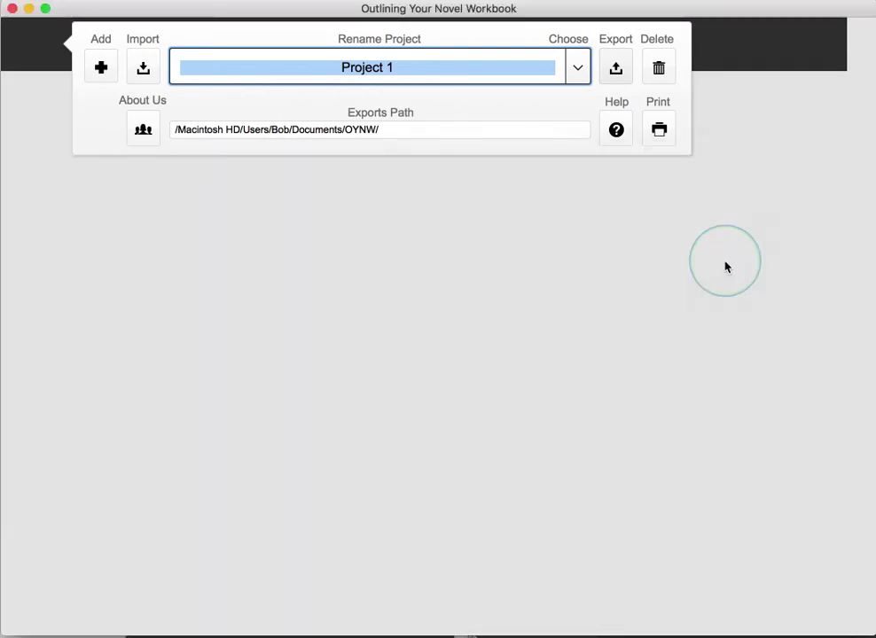
pyautogui.click(725, 264)
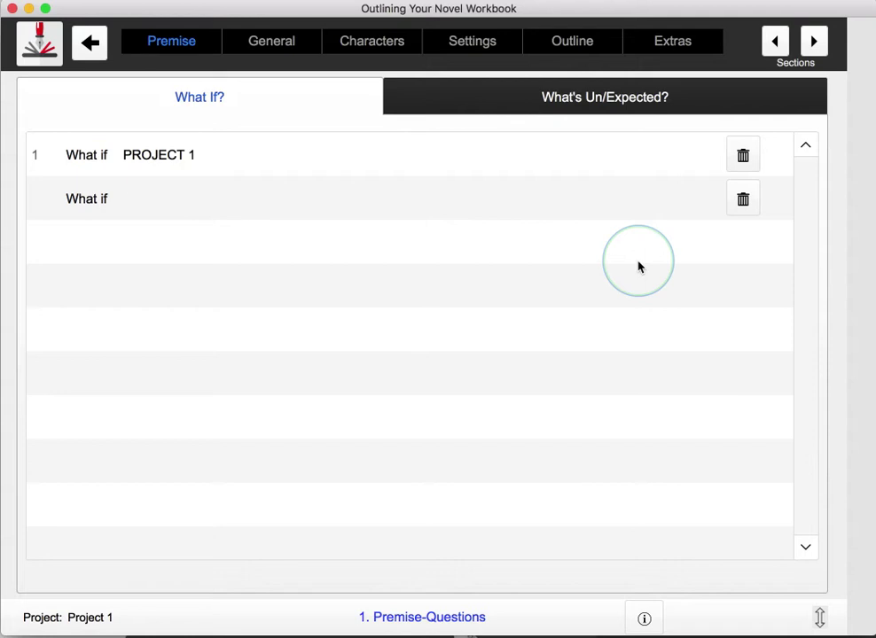
# - Rename the currently selected project to Project 2 in the project options and save the name
pyautogui.click(44, 44)
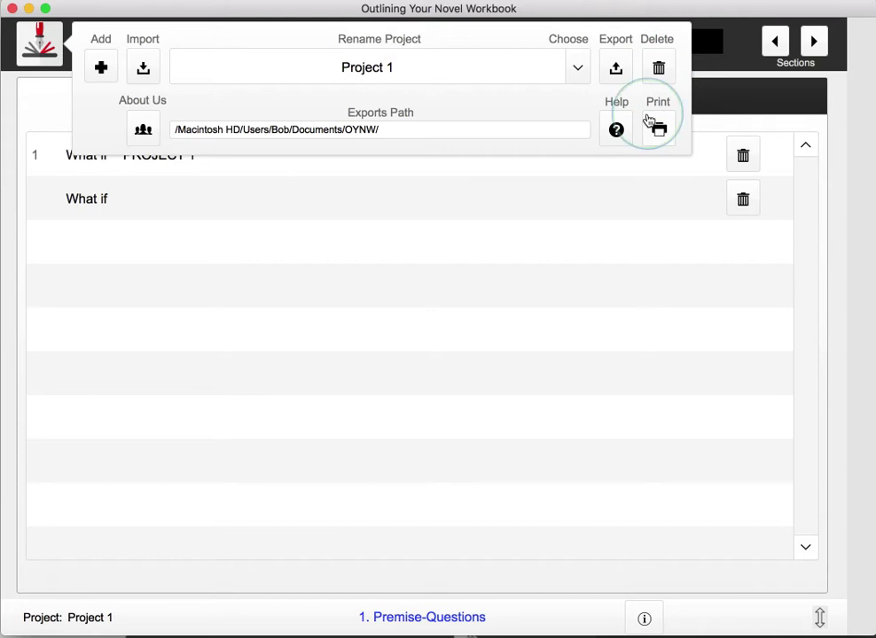
pyautogui.click(55, 110)
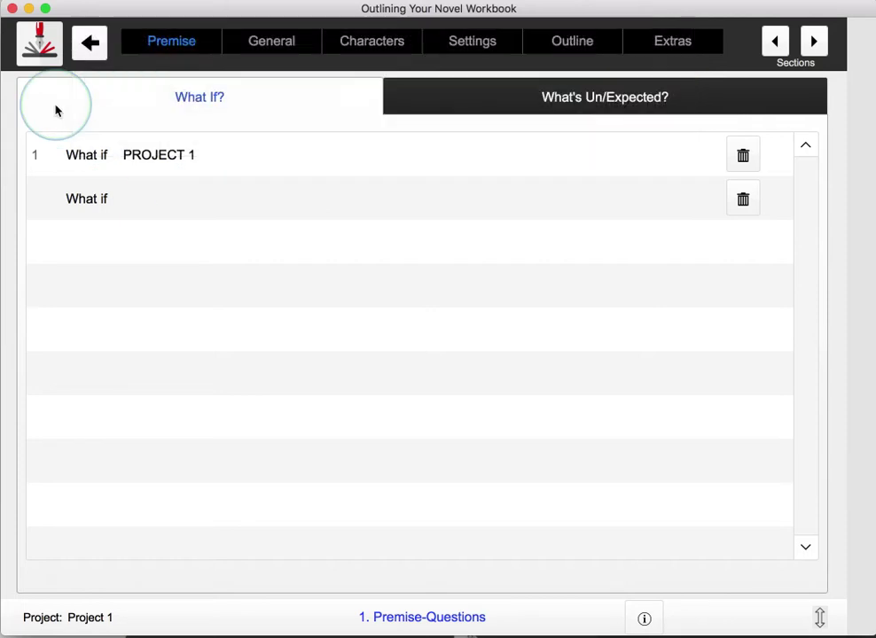
pyautogui.click(60, 53)
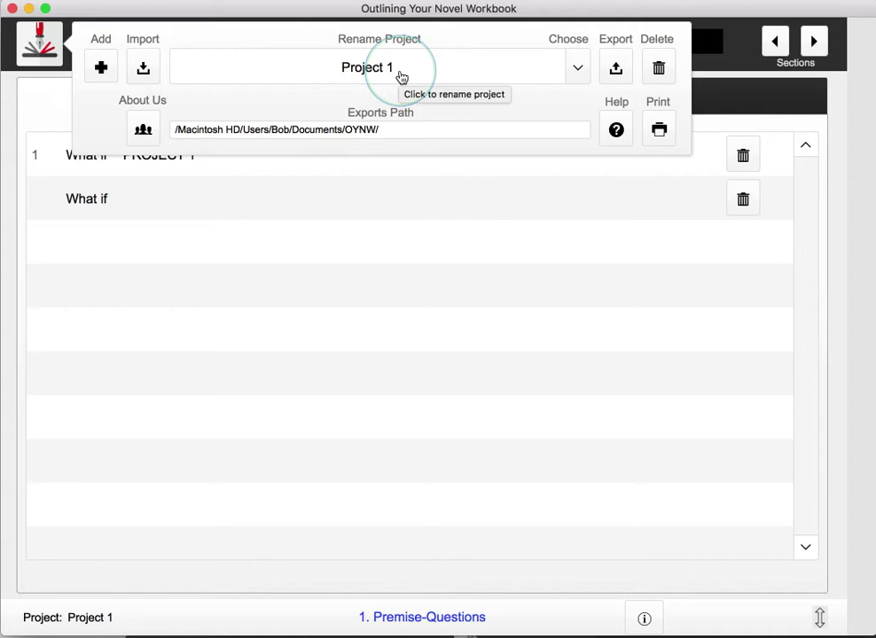
pyautogui.click(412, 78)
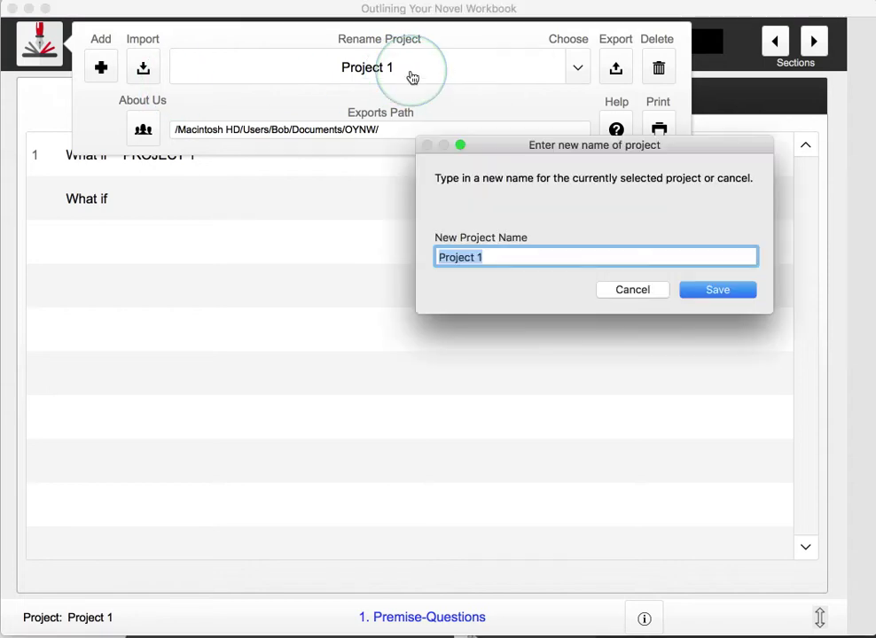
pyautogui.click(487, 257)
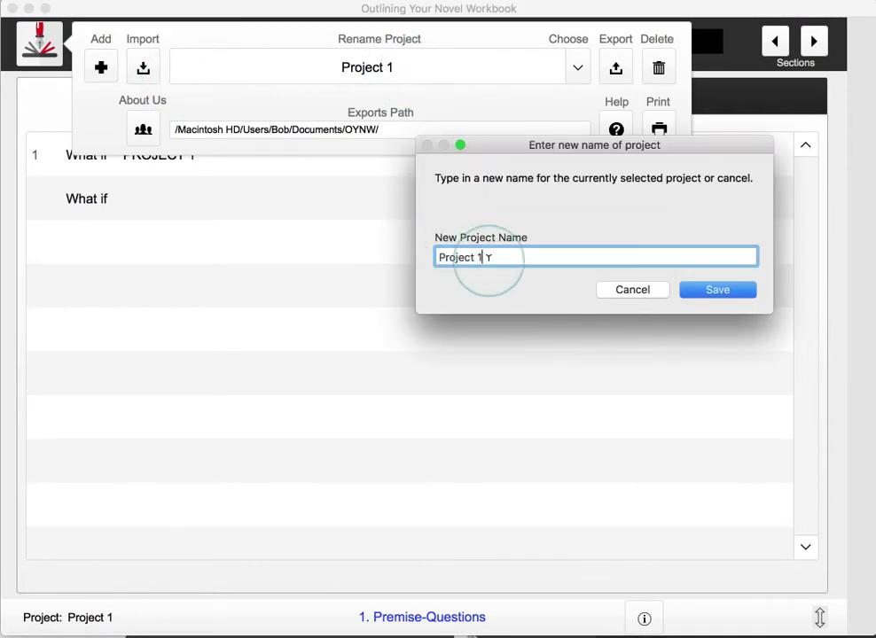
pyautogui.write('2')
pyautogui.click(726, 291)
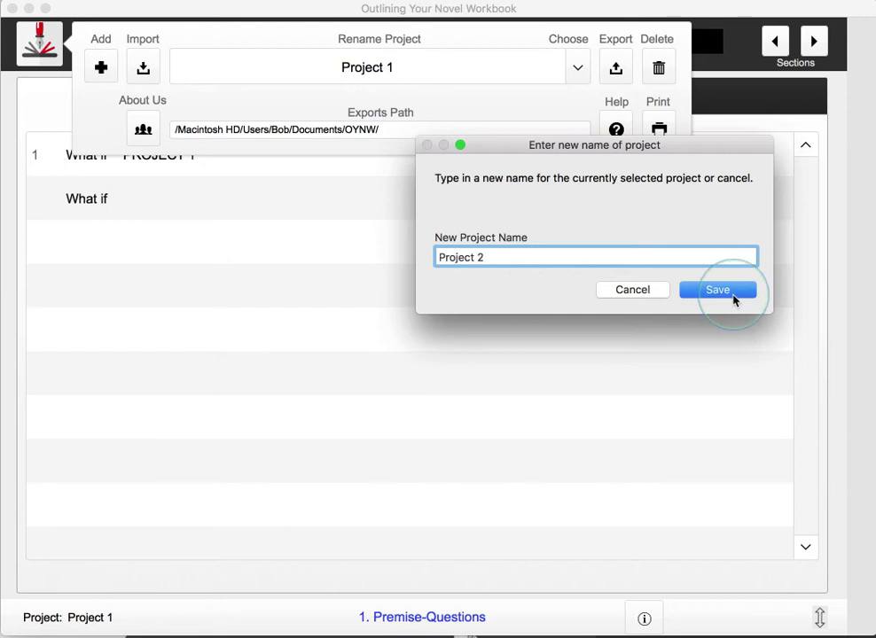
# - Change the text of the first What If question to PROJECT 2
pyautogui.click(222, 160)
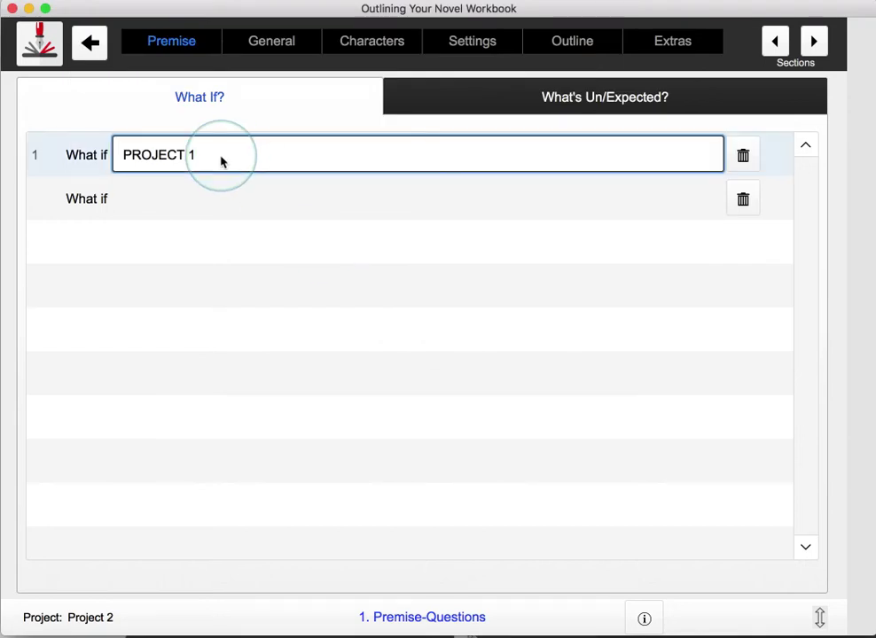
pyautogui.click(144, 110)
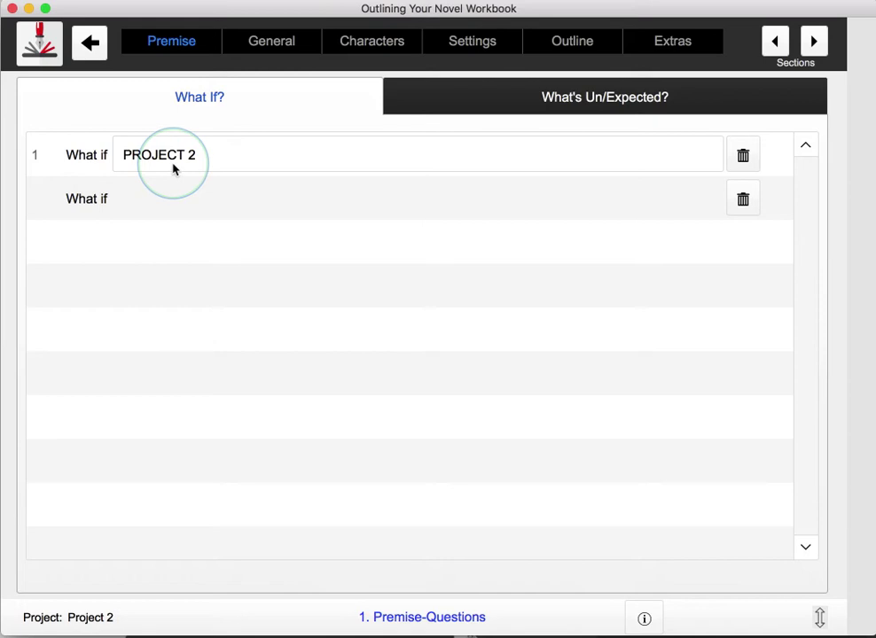
# - Export only Project 2, choosing the PROJECT 2 folder on the Desktop as the exports folder
pyautogui.click(39, 42)
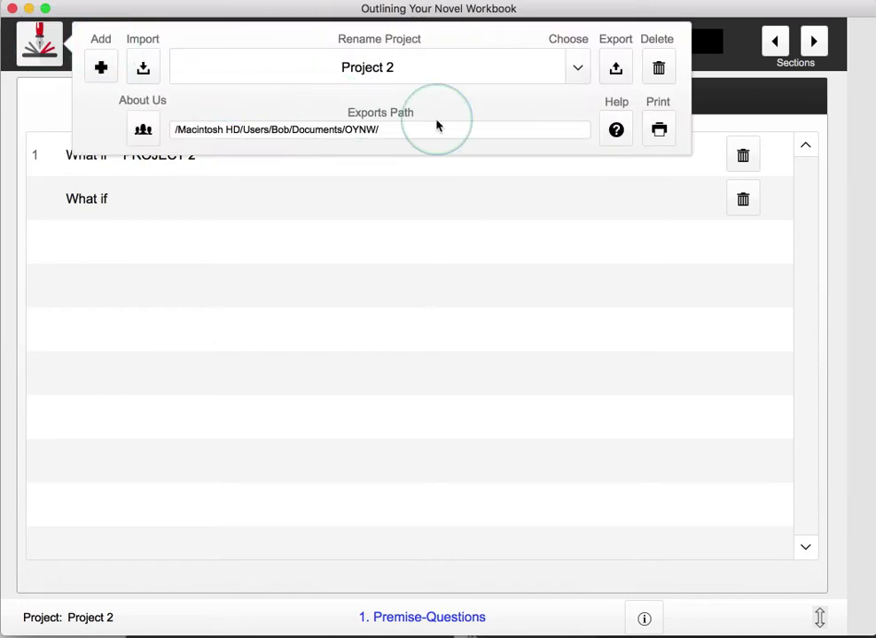
pyautogui.click(615, 73)
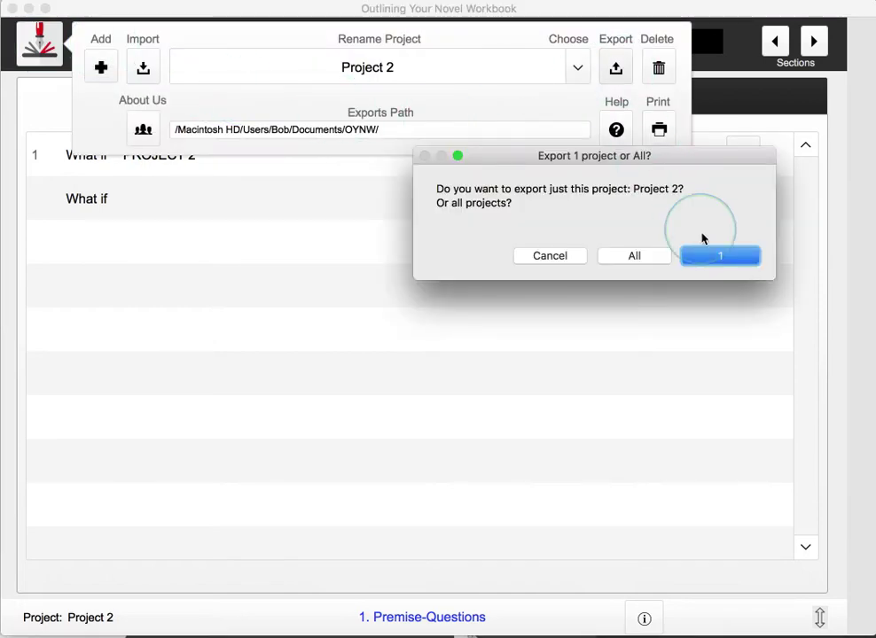
pyautogui.click(715, 254)
pyautogui.click(716, 255)
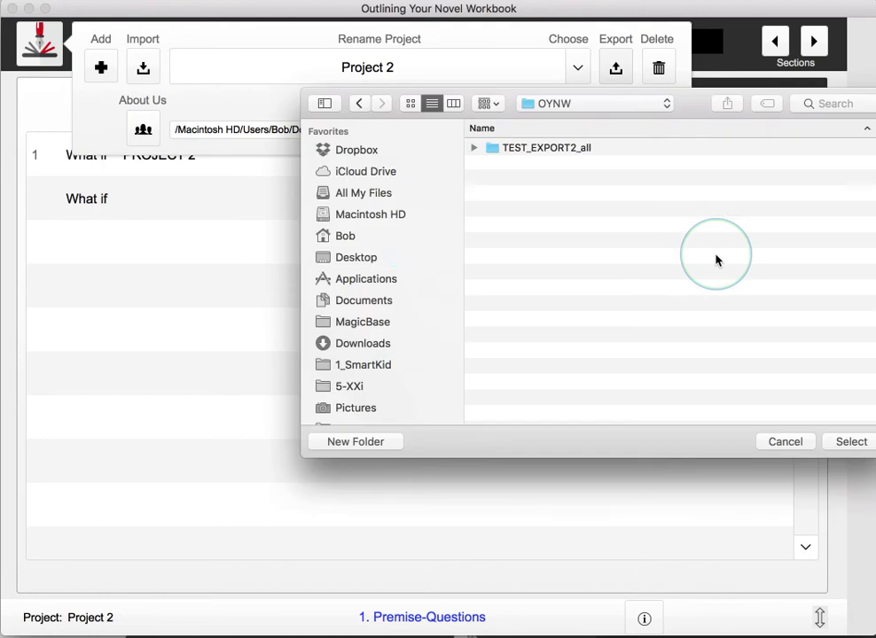
pyautogui.click(378, 259)
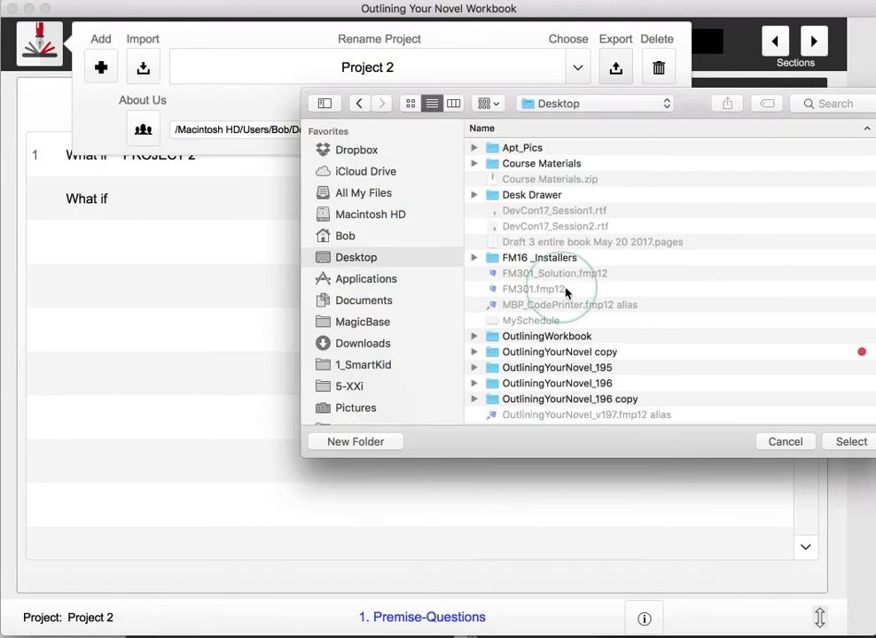
pyautogui.scroll(-5, 568, 293)
pyautogui.click(528, 386)
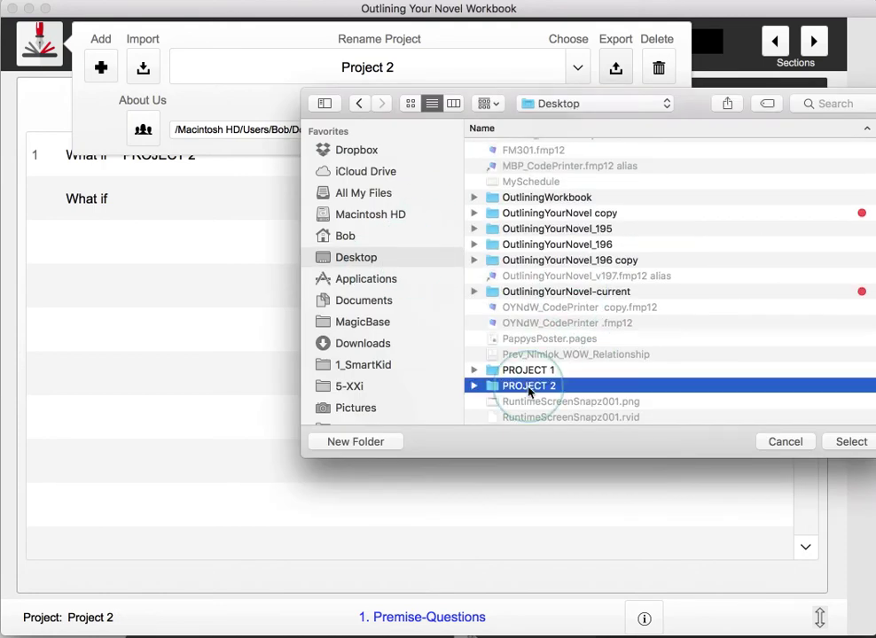
pyautogui.click(849, 442)
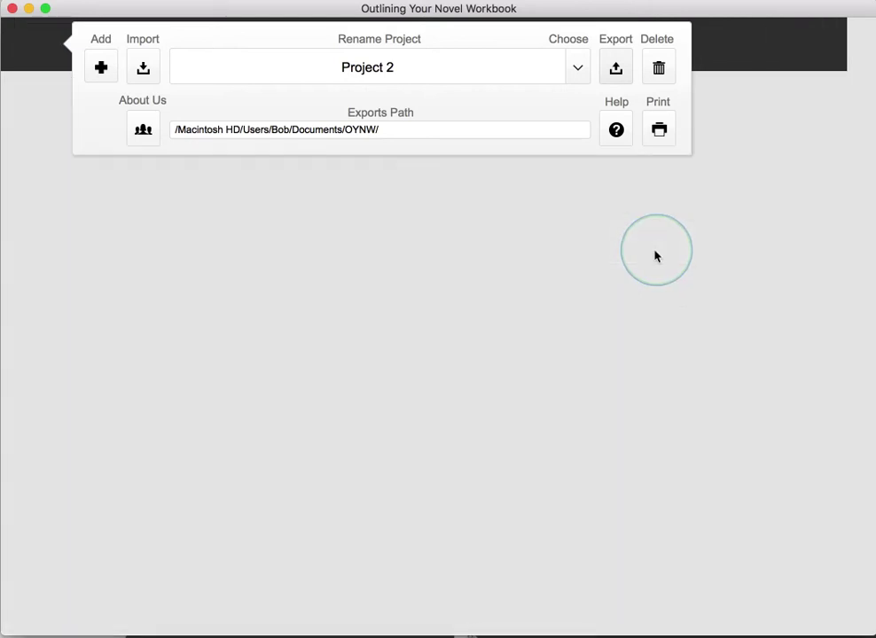
pyautogui.click(719, 257)
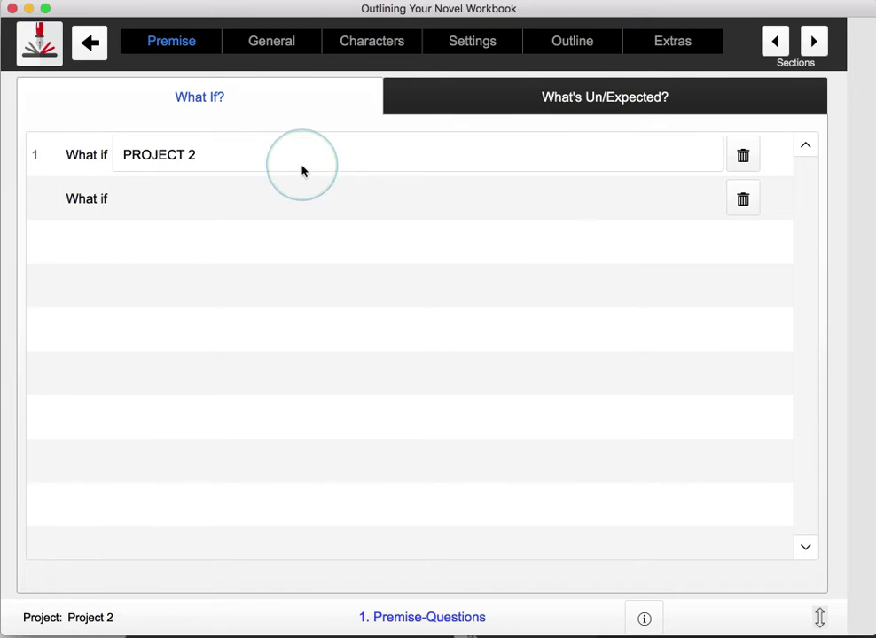
# - Add a second What If question reading MAKE CHANGES below the PROJECT 2 entry
pyautogui.click(260, 215)
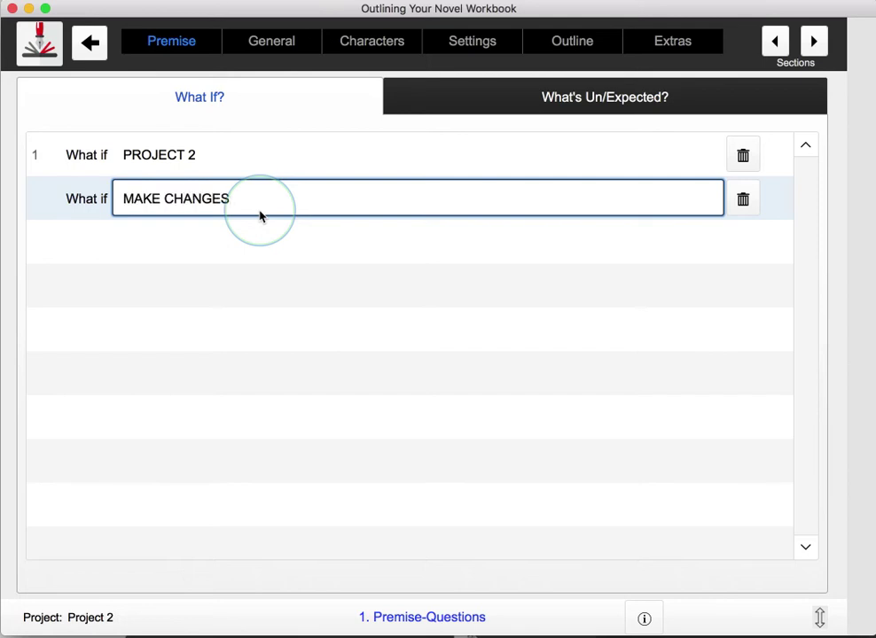
pyautogui.click(137, 92)
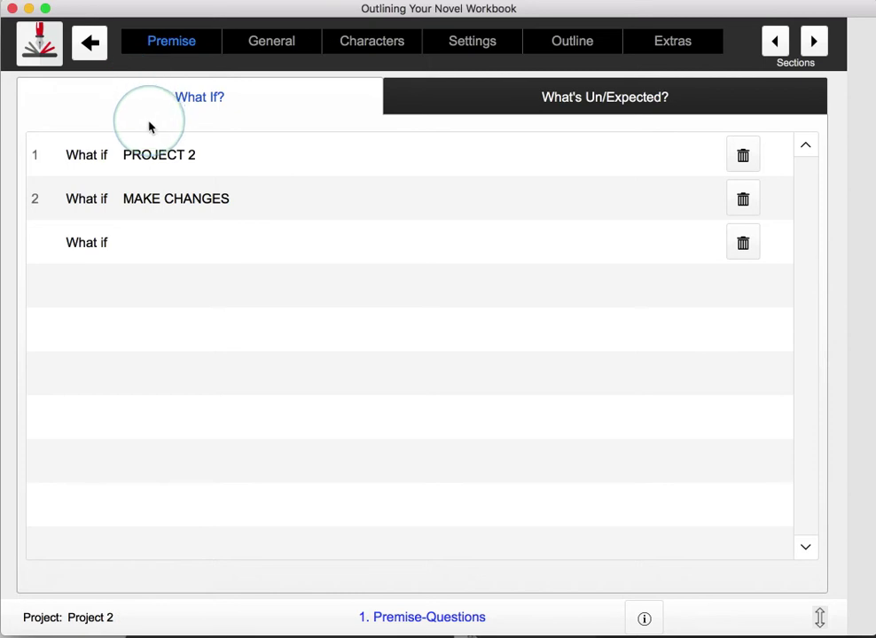
# - Export only the edited Project 2 again, choosing the PROJECT 2 folder on the Desktop as the exports folder
pyautogui.click(51, 51)
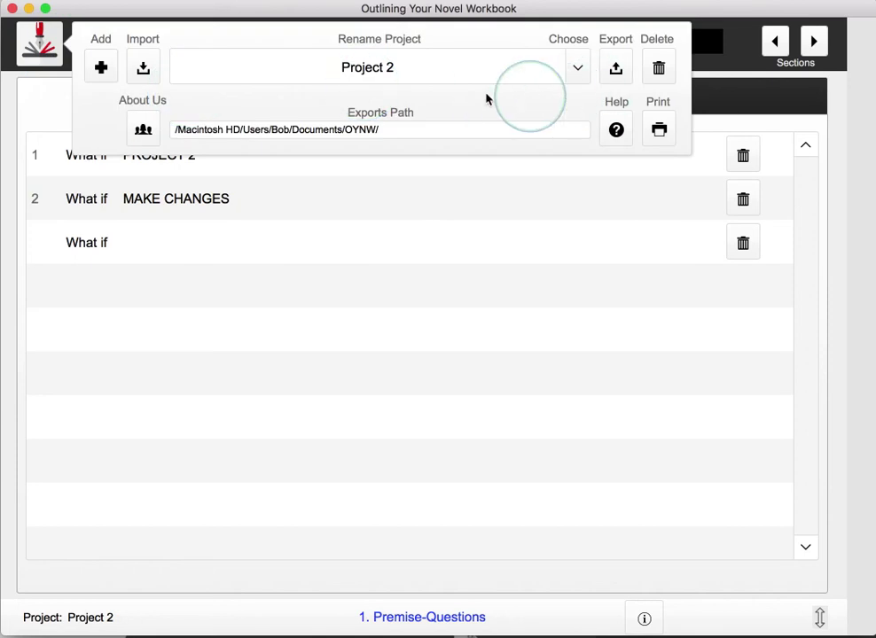
pyautogui.click(616, 71)
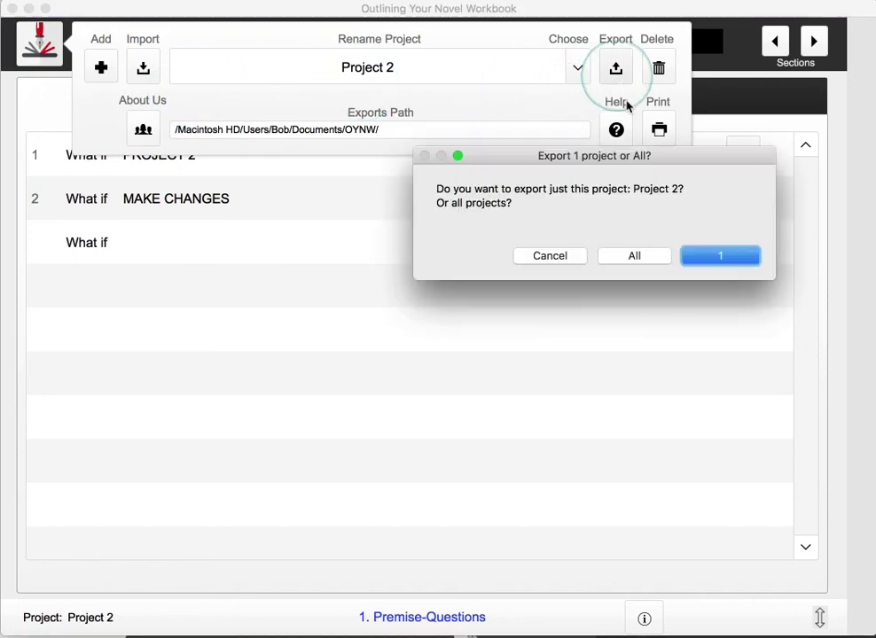
pyautogui.click(710, 259)
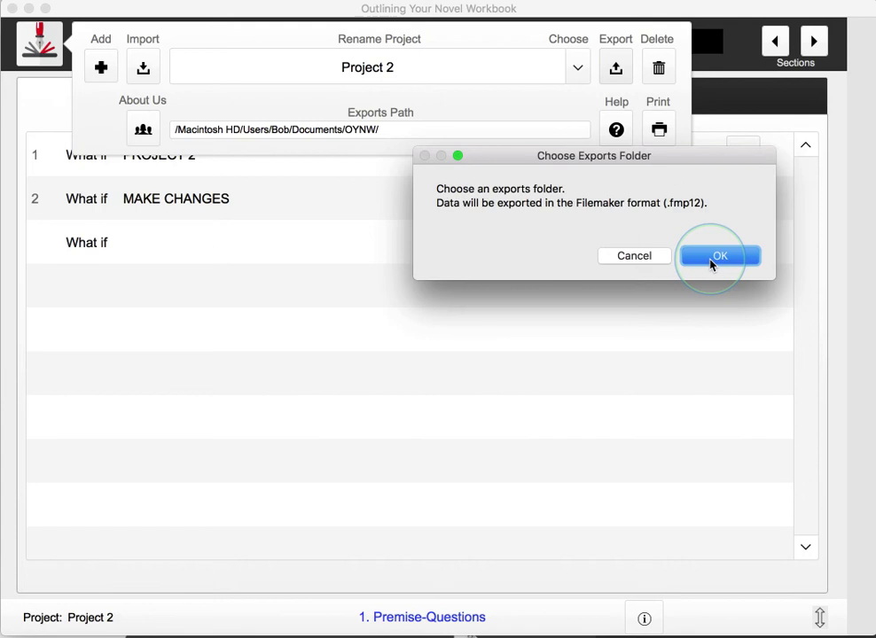
pyautogui.click(712, 259)
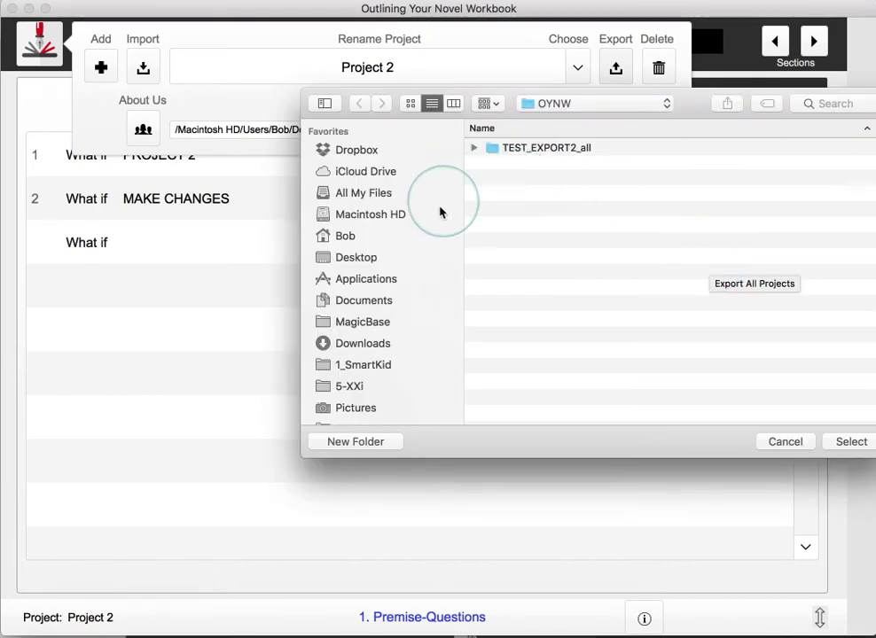
pyautogui.click(344, 258)
pyautogui.scroll(-5, 544, 256)
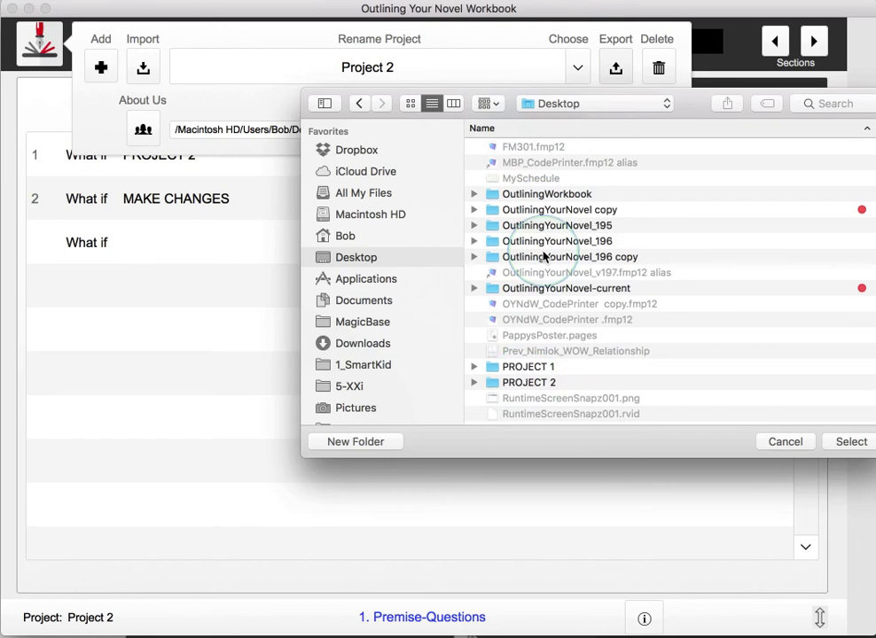
pyautogui.click(532, 385)
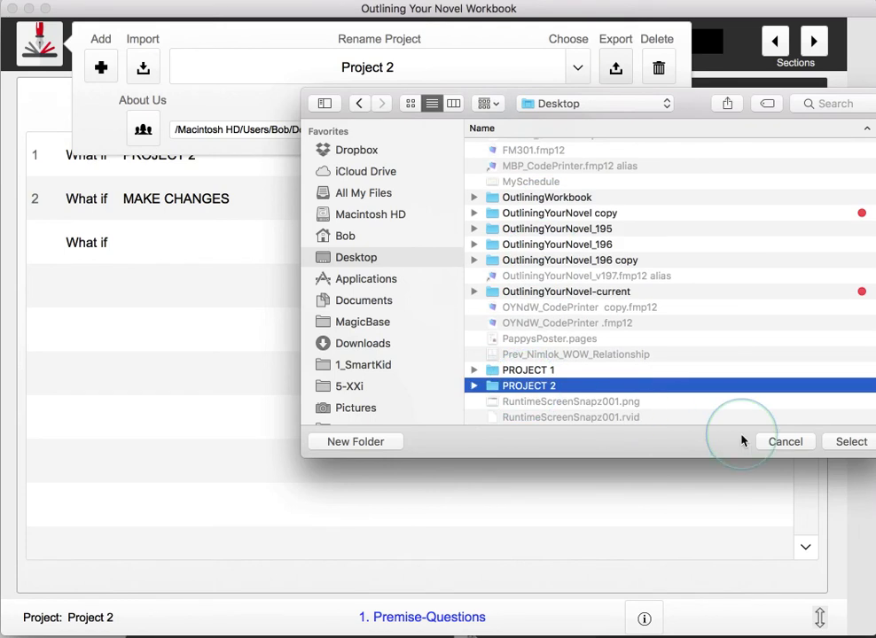
pyautogui.click(849, 443)
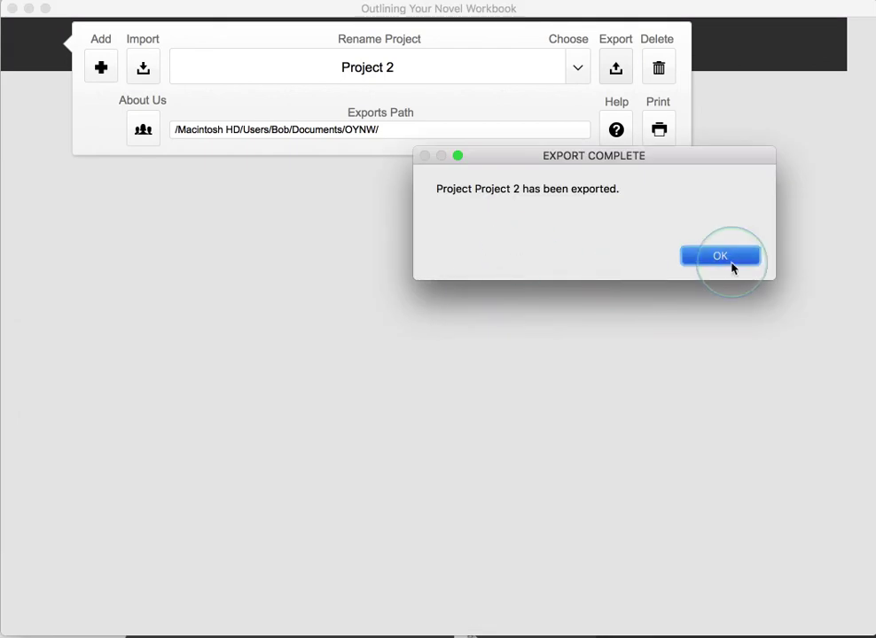
pyautogui.click(720, 256)
# - Delete the entire Project 2 project from the workbook and confirm the deletion
pyautogui.click(51, 55)
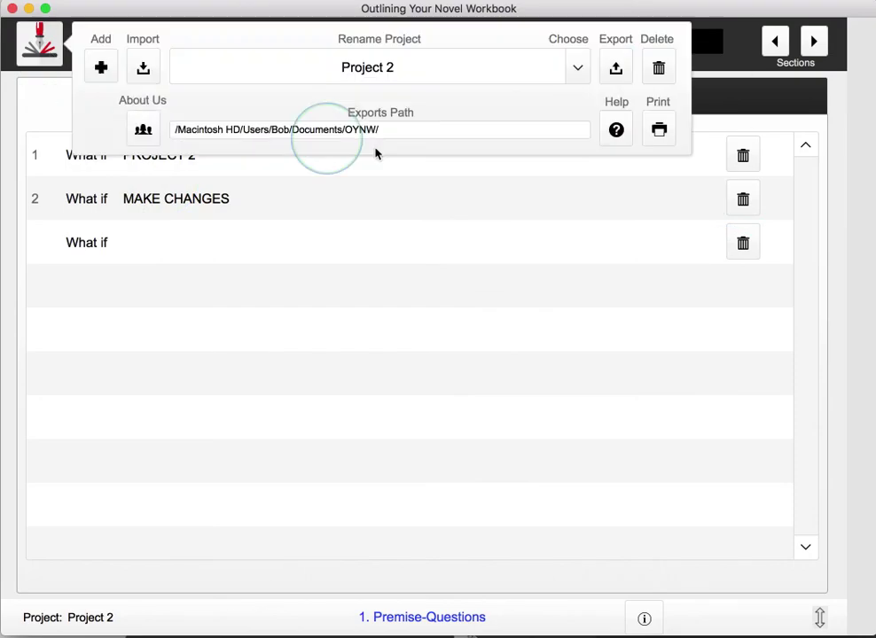
pyautogui.click(661, 70)
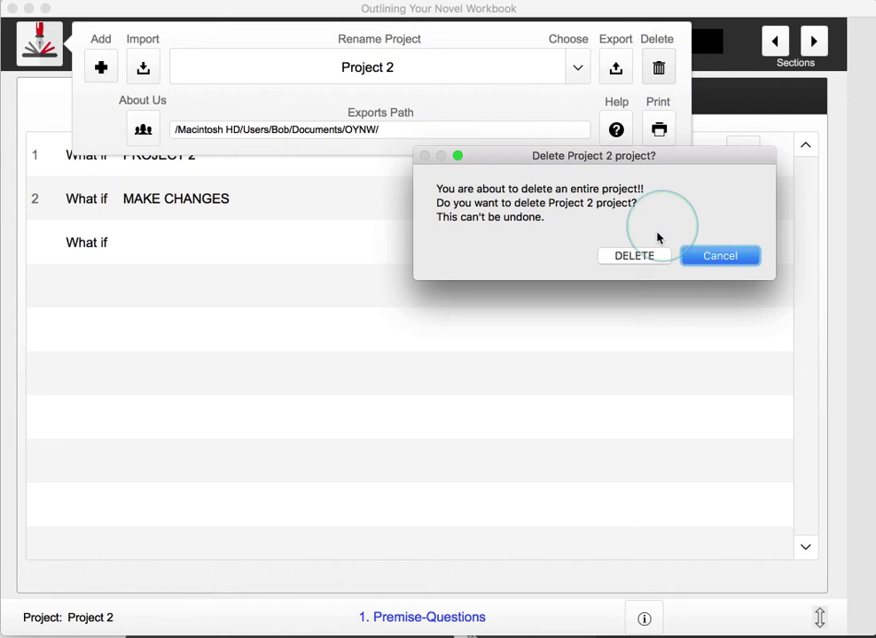
pyautogui.click(644, 257)
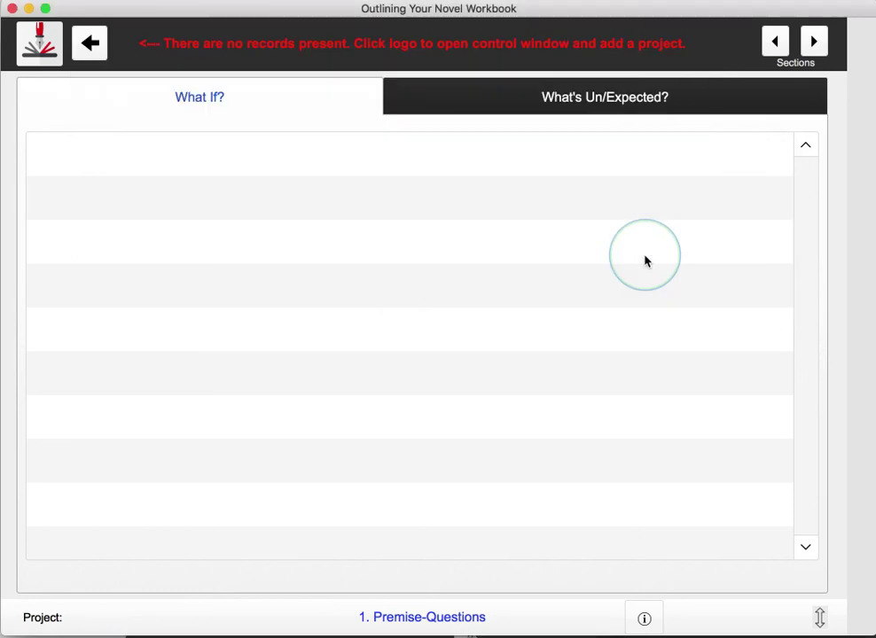
# - Import the project files from the PROJECT 1 folder on the Desktop into the empty workbook
pyautogui.click(53, 60)
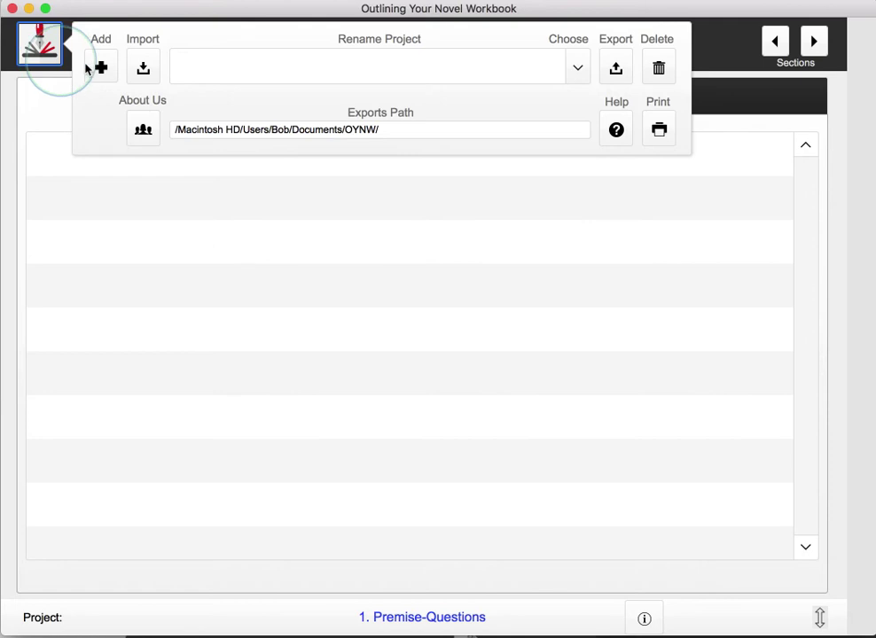
pyautogui.click(156, 69)
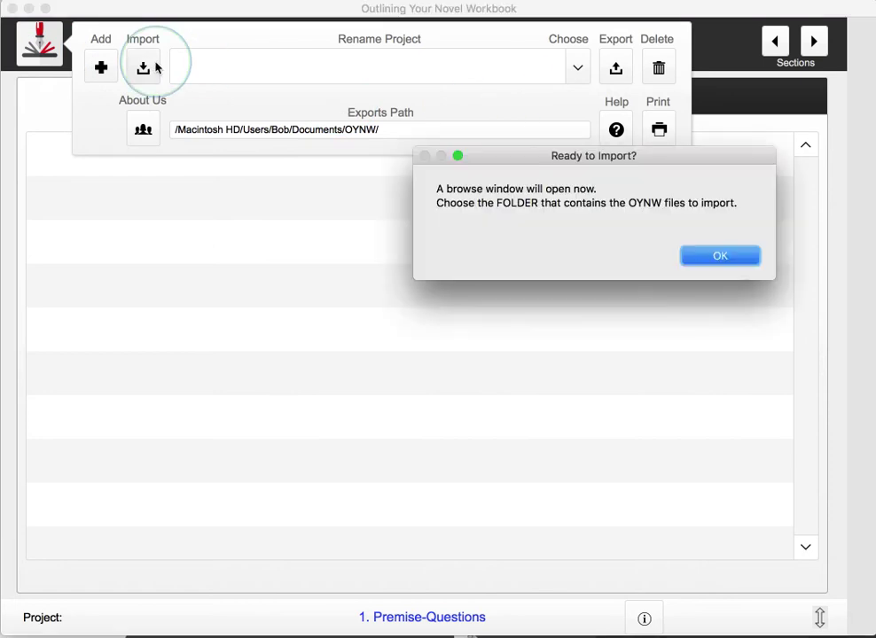
pyautogui.click(714, 257)
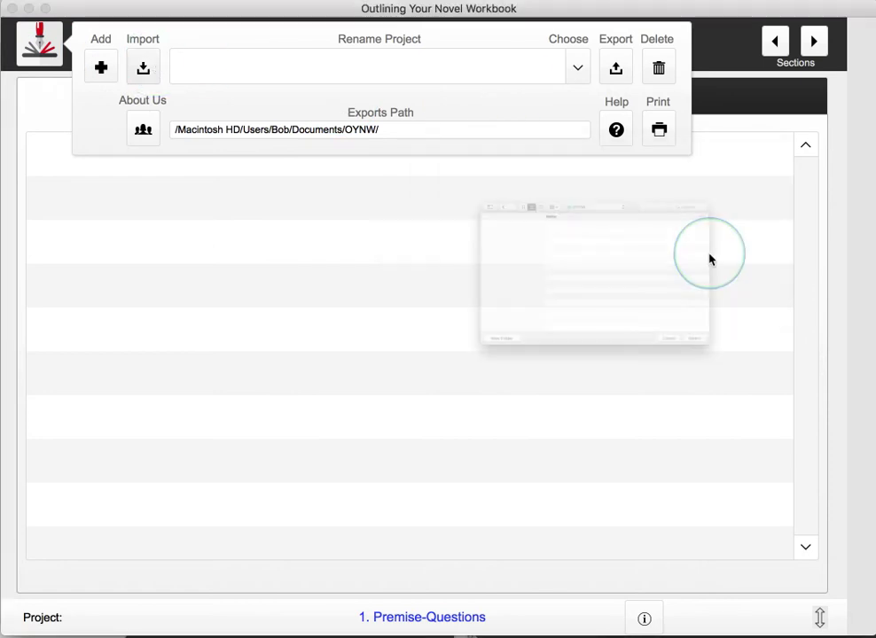
pyautogui.click(359, 256)
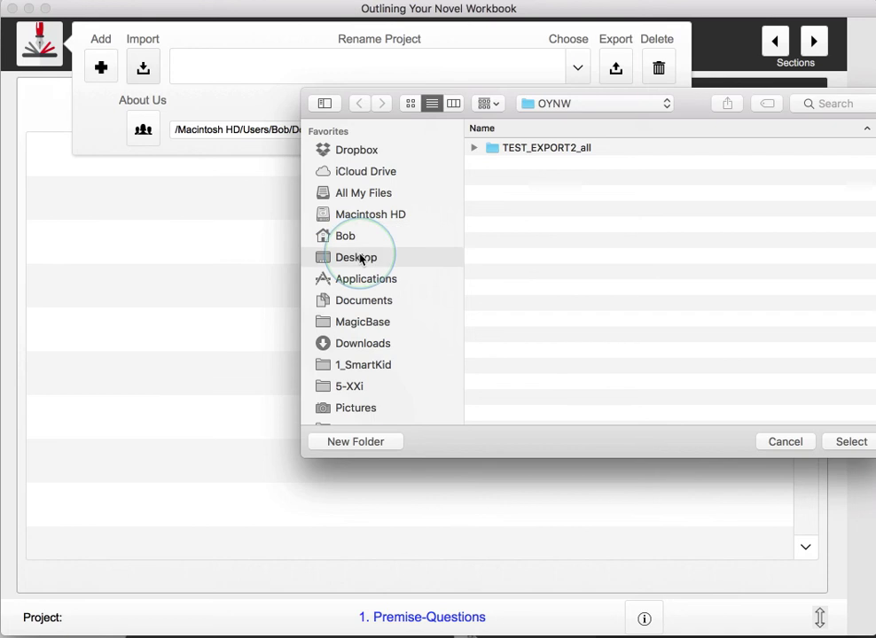
pyautogui.scroll(-5, 608, 294)
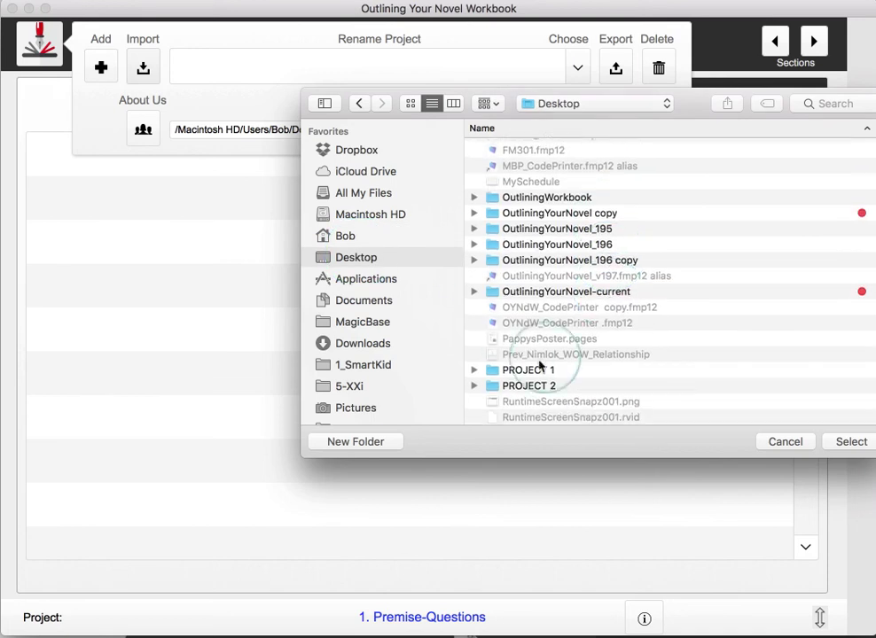
pyautogui.click(514, 370)
pyautogui.click(842, 442)
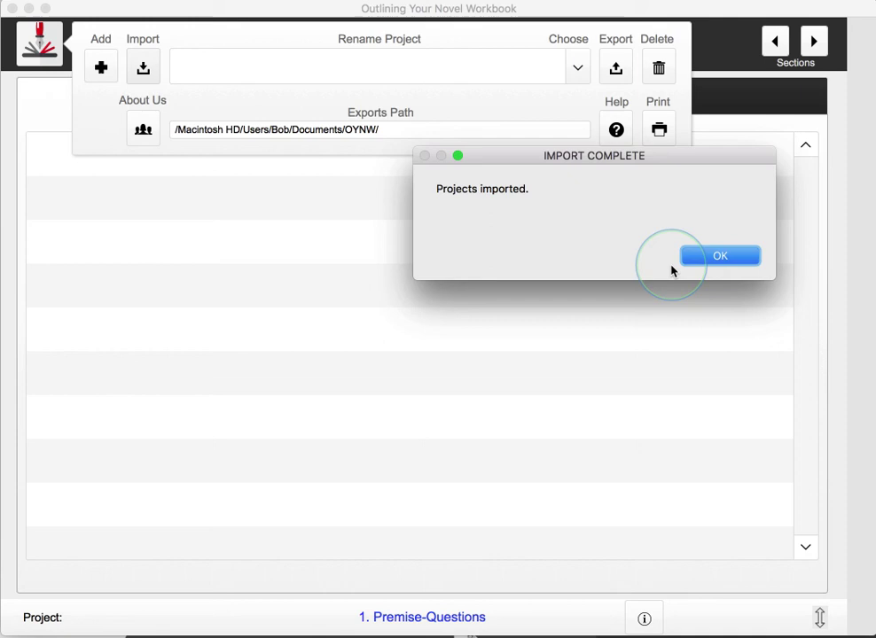
pyautogui.click(725, 258)
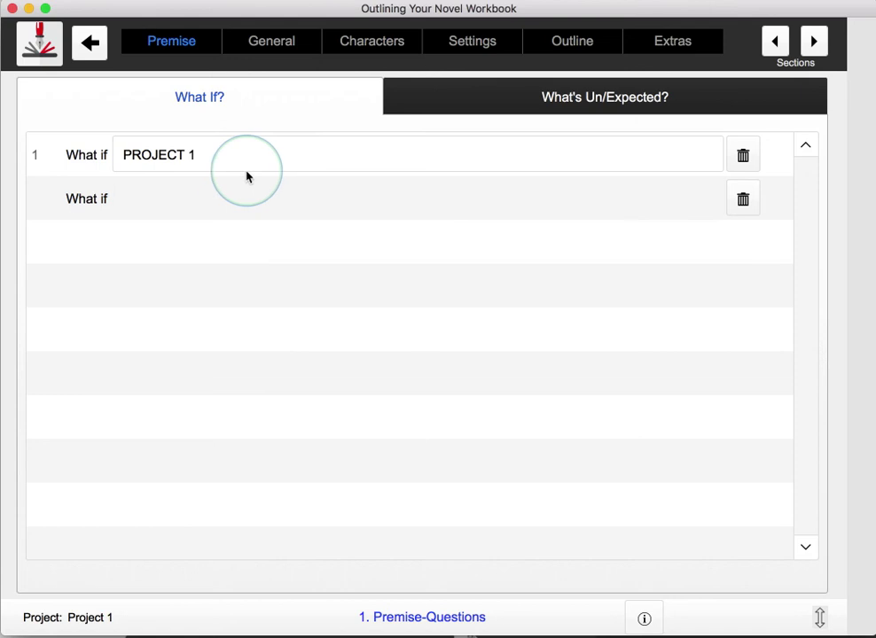
# - Add a second What If question reading PROJECT 1 CHANGES below the PROJECT 1 entry
pyautogui.click(254, 197)
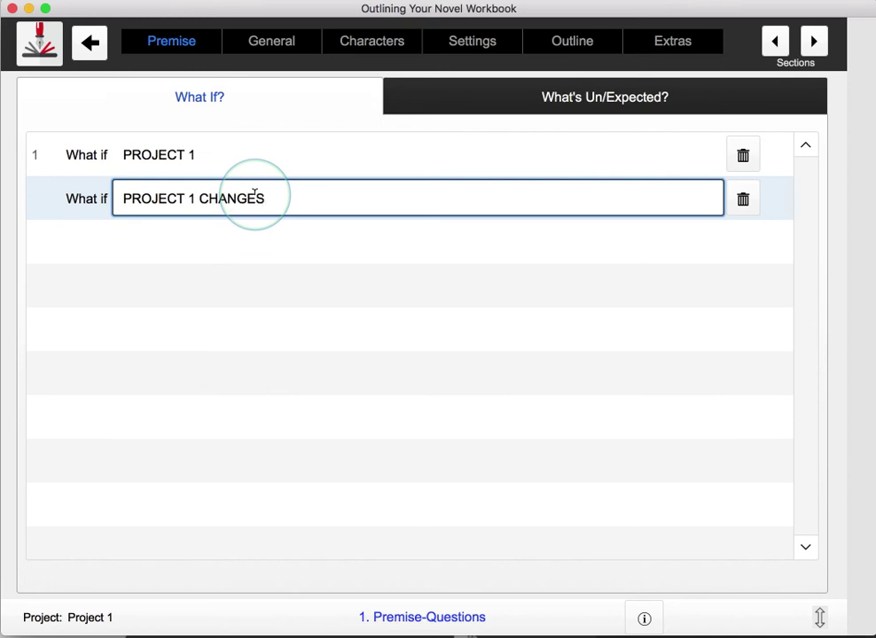
pyautogui.press('Return')
# - Export only Project 1, choosing the PROJECT 1 folder on the Desktop as the exports folder
pyautogui.click(39, 42)
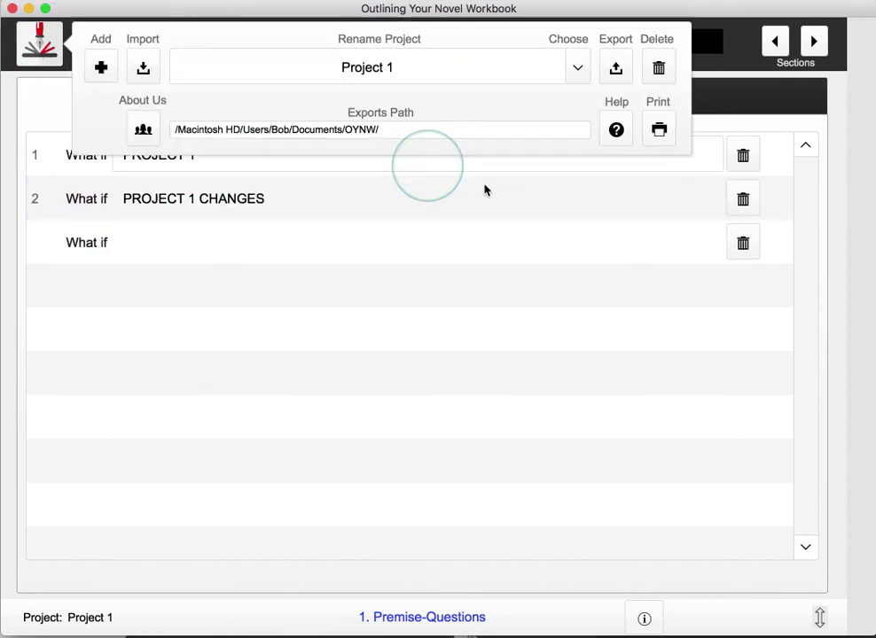
pyautogui.click(615, 70)
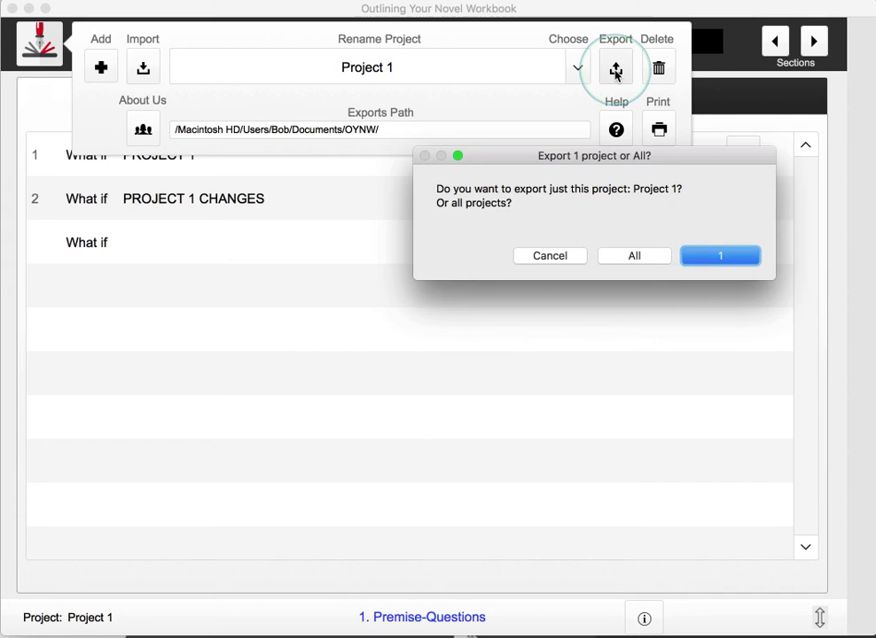
pyautogui.click(700, 255)
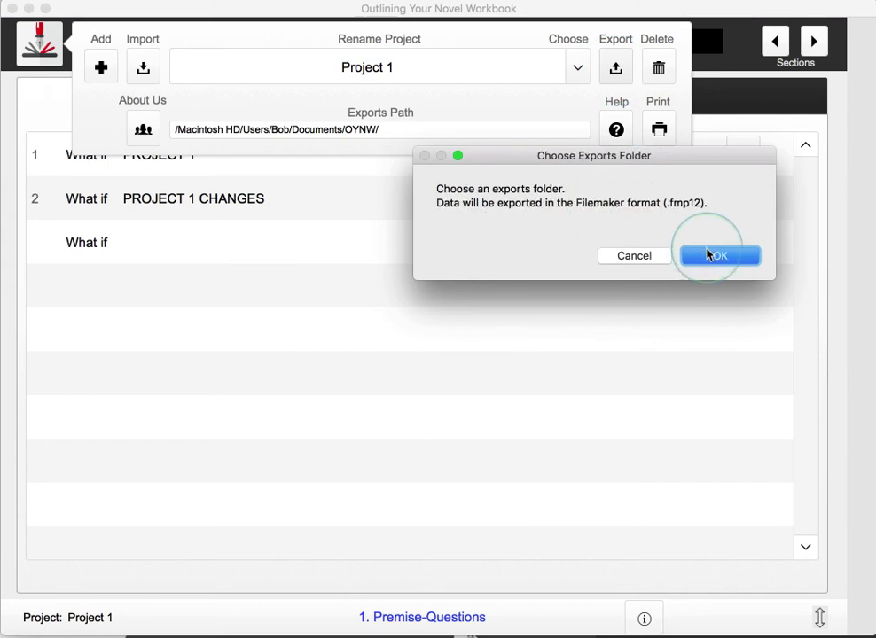
pyautogui.click(715, 255)
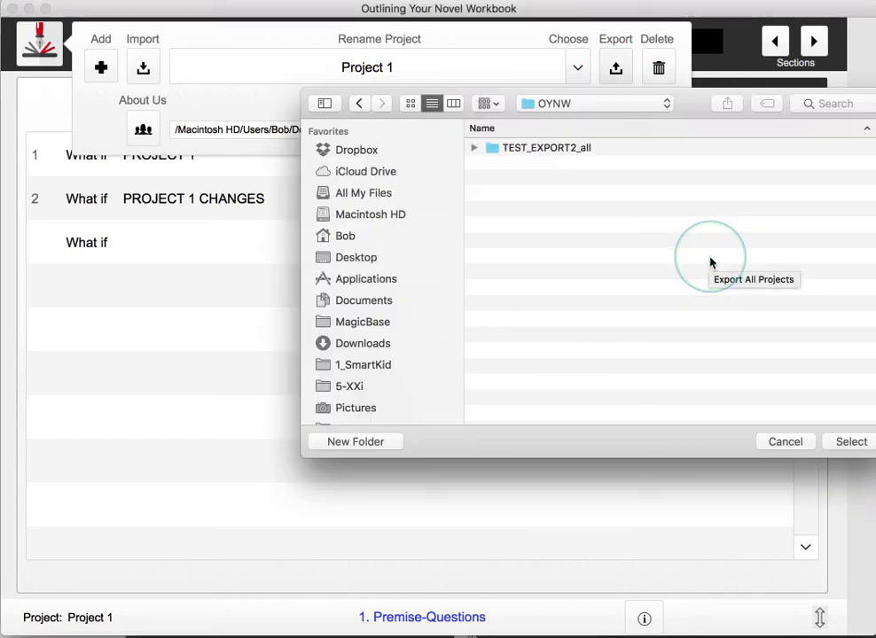
pyautogui.click(375, 266)
pyautogui.scroll(-5, 532, 274)
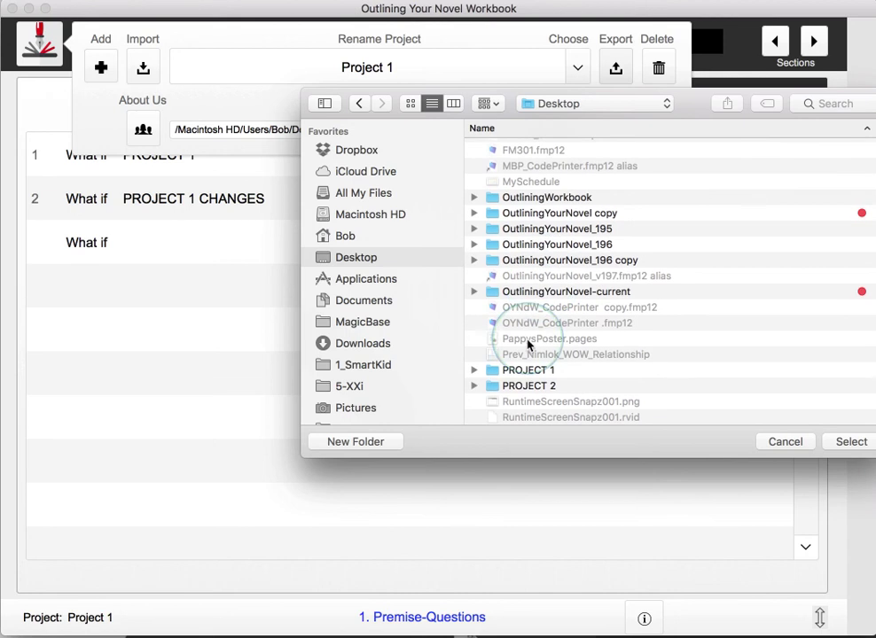
pyautogui.click(779, 374)
pyautogui.click(848, 439)
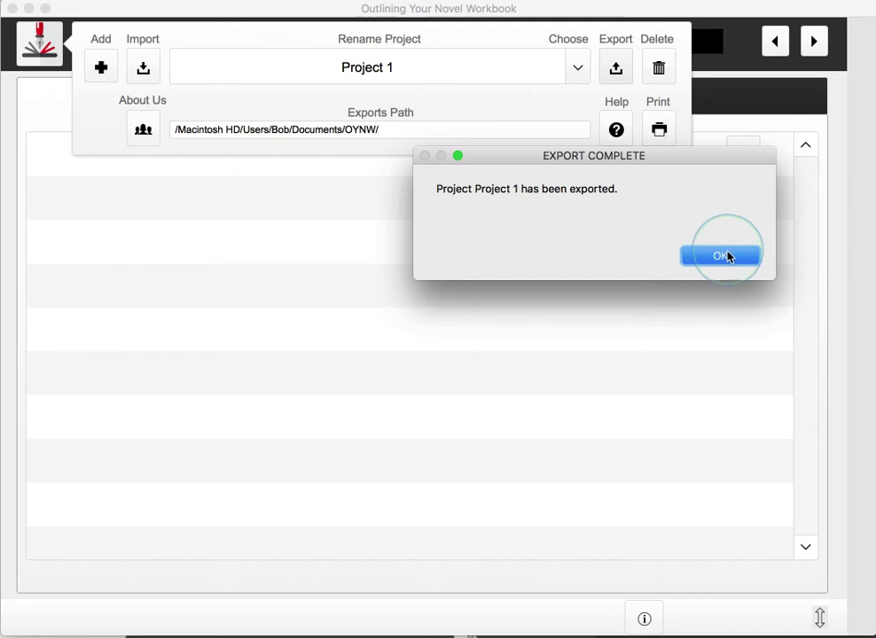
pyautogui.click(723, 255)
# - Delete the entire Project 1 project from the workbook and confirm the deletion
pyautogui.click(40, 43)
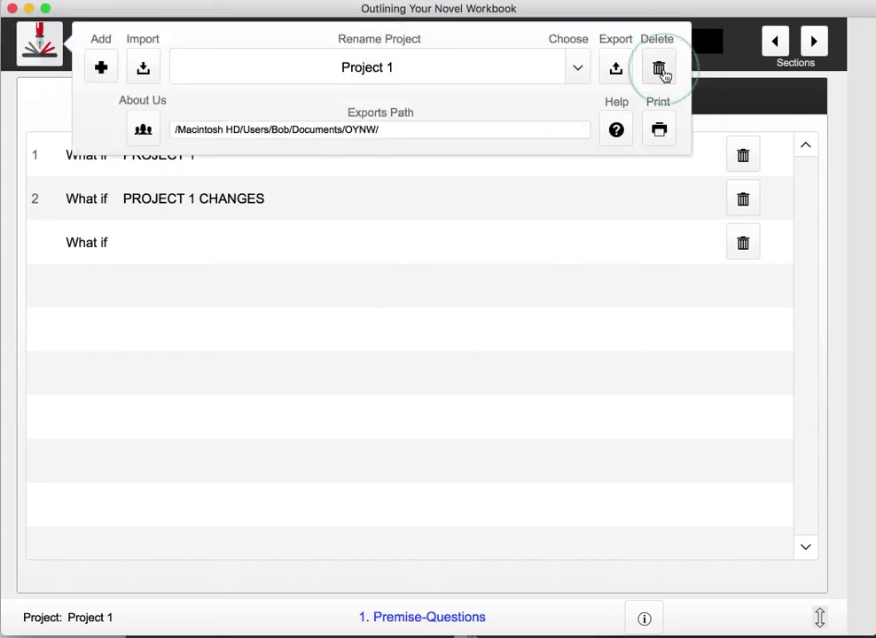
pyautogui.click(660, 70)
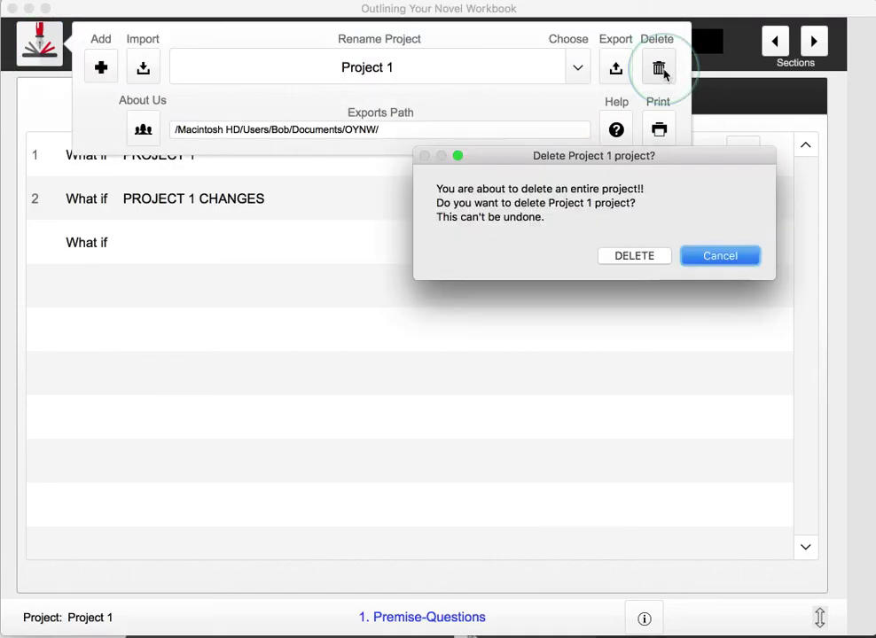
pyautogui.click(631, 256)
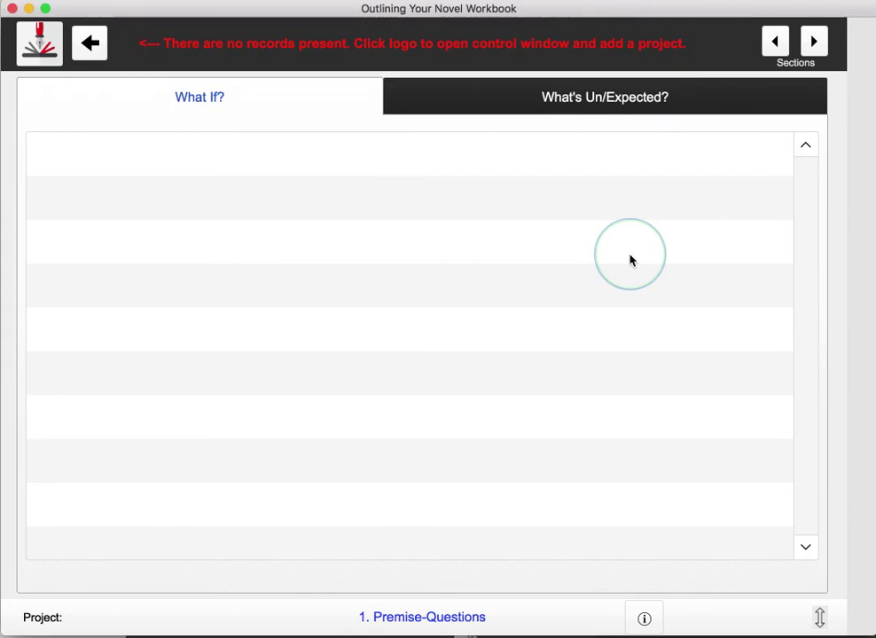
# - Import the project files from the PROJECT 2 folder on the Desktop into the empty workbook
pyautogui.click(39, 43)
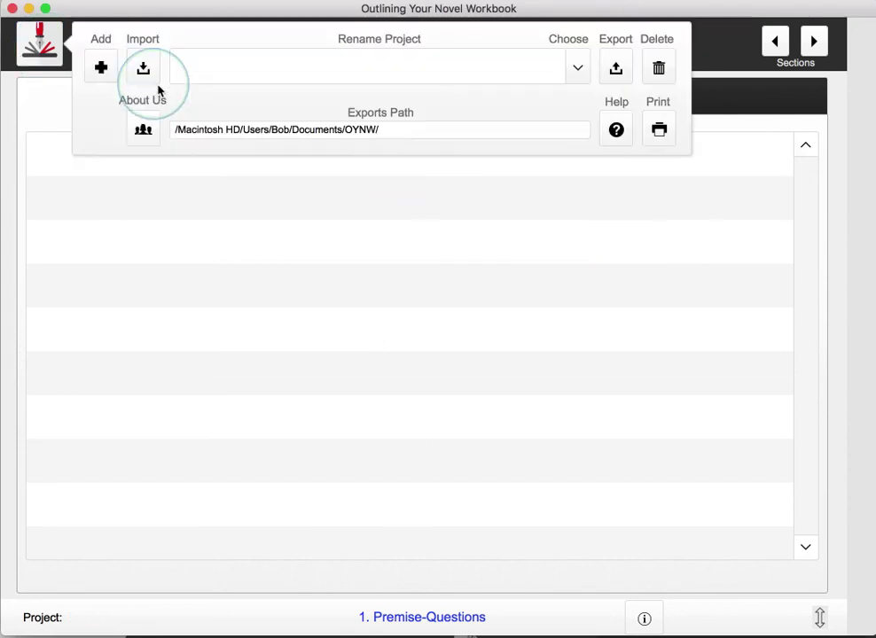
pyautogui.click(145, 69)
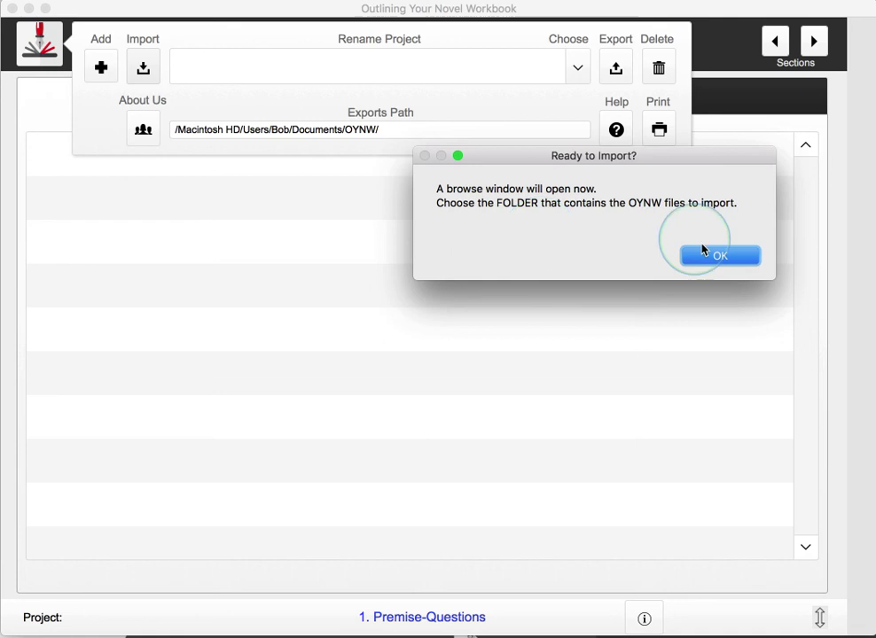
pyautogui.click(702, 252)
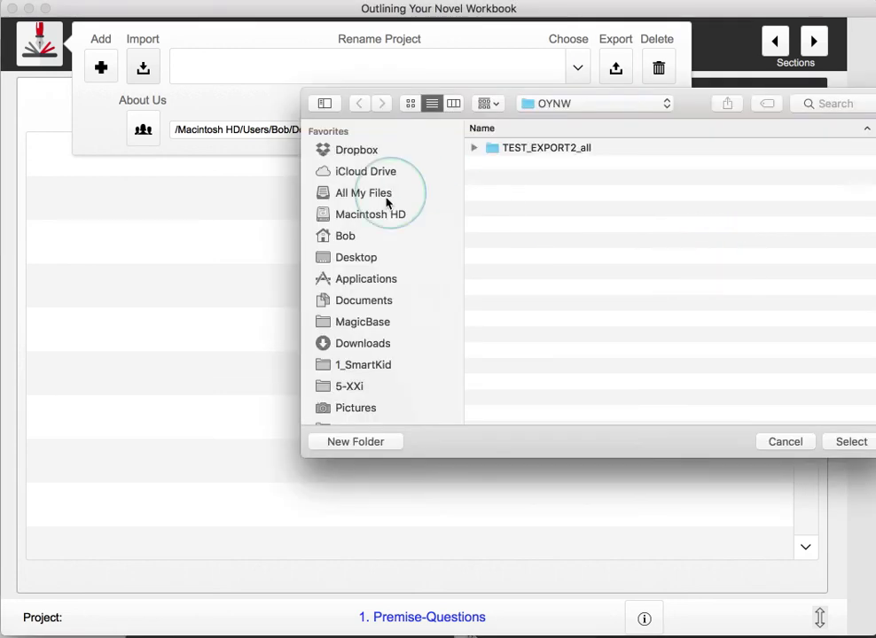
pyautogui.click(371, 256)
pyautogui.scroll(2, 620, 293)
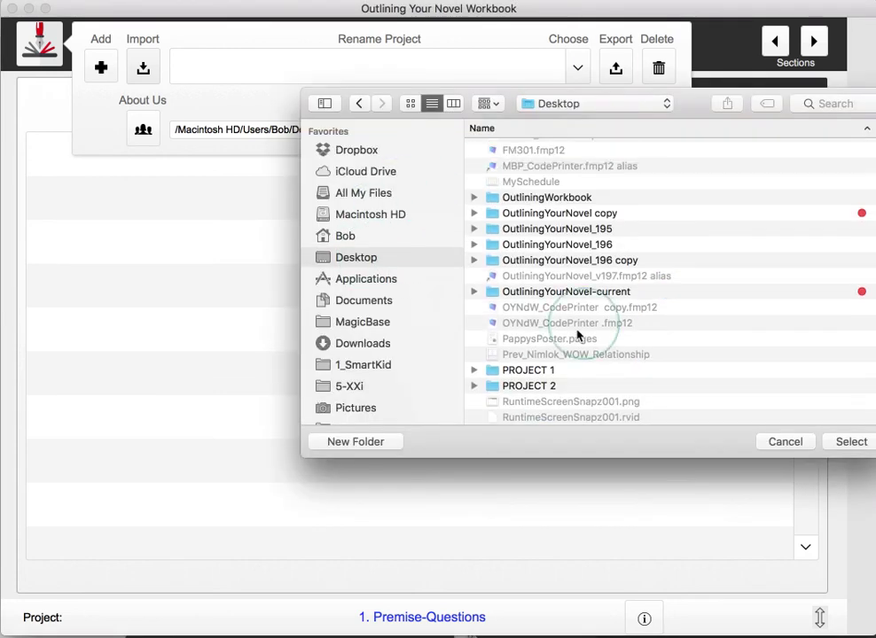
pyautogui.click(532, 386)
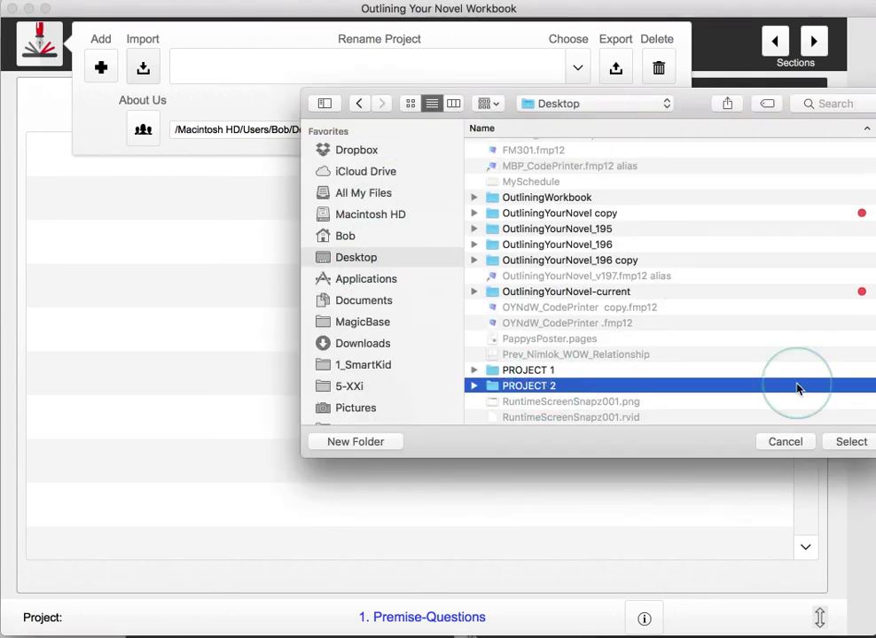
pyautogui.click(855, 447)
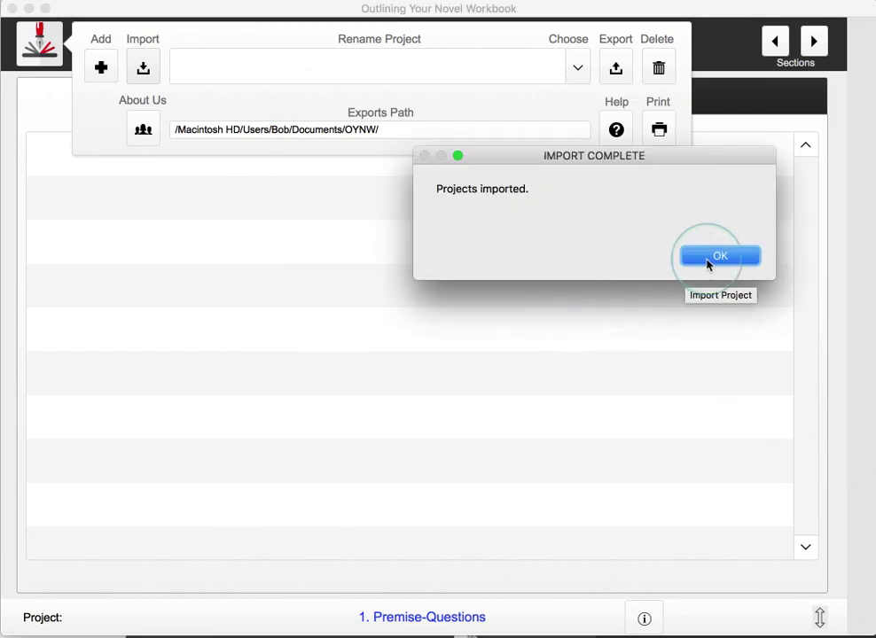
pyautogui.click(718, 257)
pyautogui.click(465, 263)
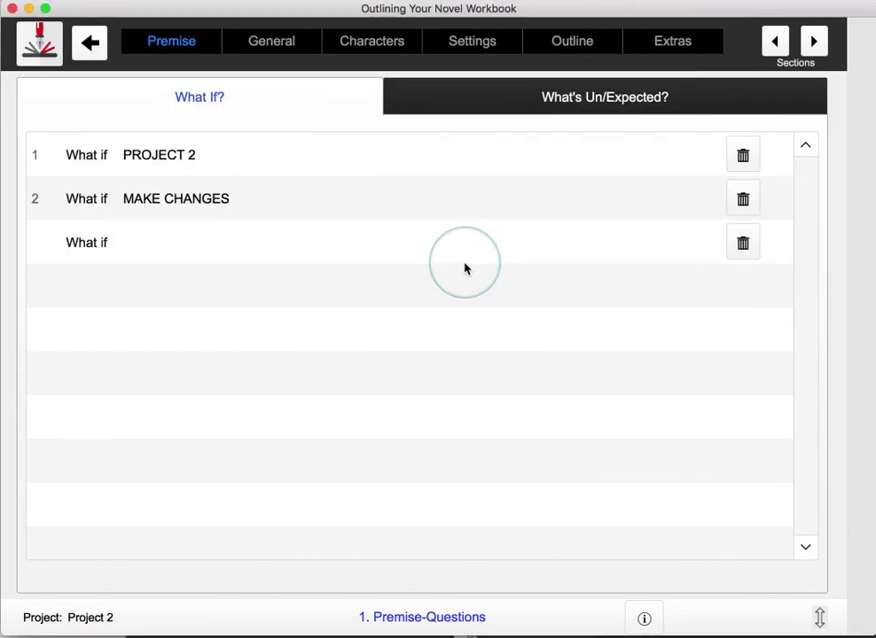